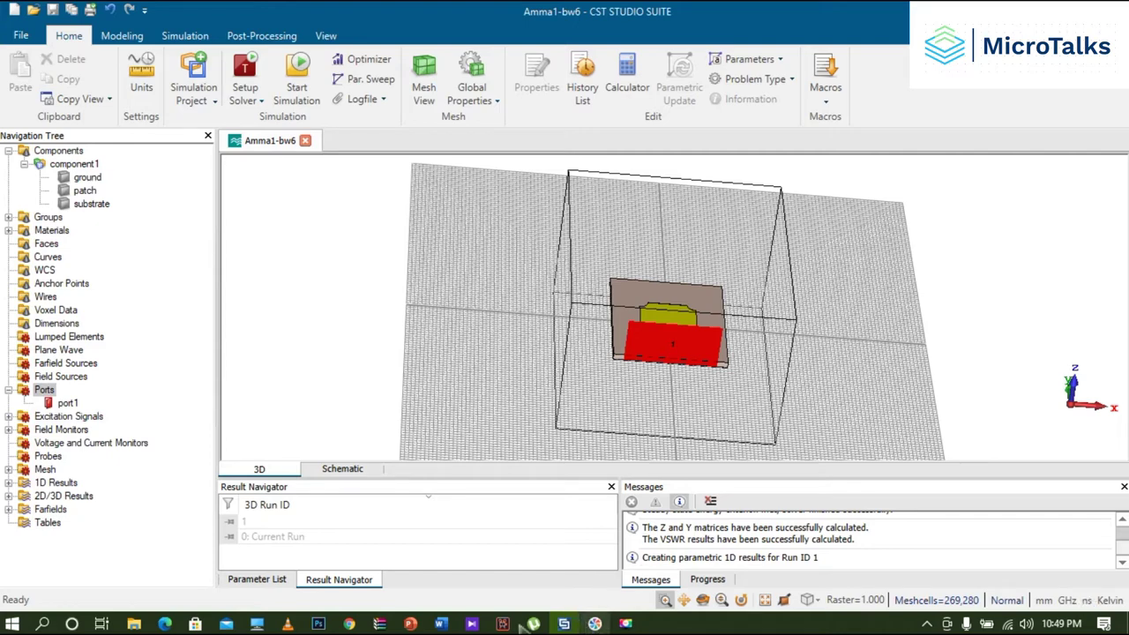
After viewing the Presentation1 slides, set the antenna to Front view and select the substrate and ground
mouse_move(421, 626)
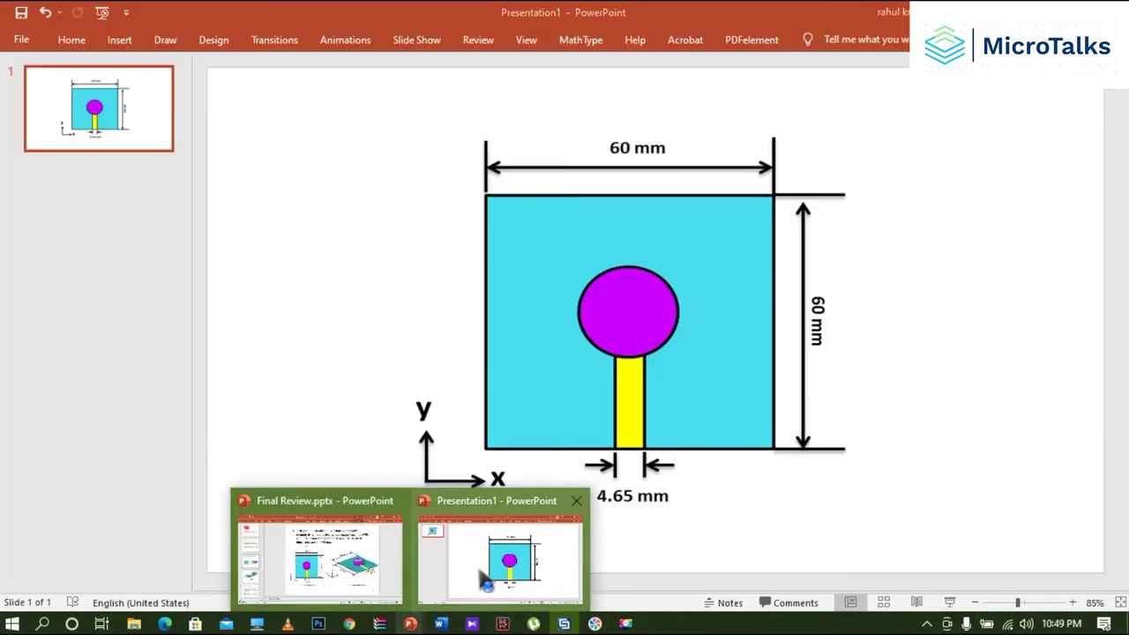
click(484, 575)
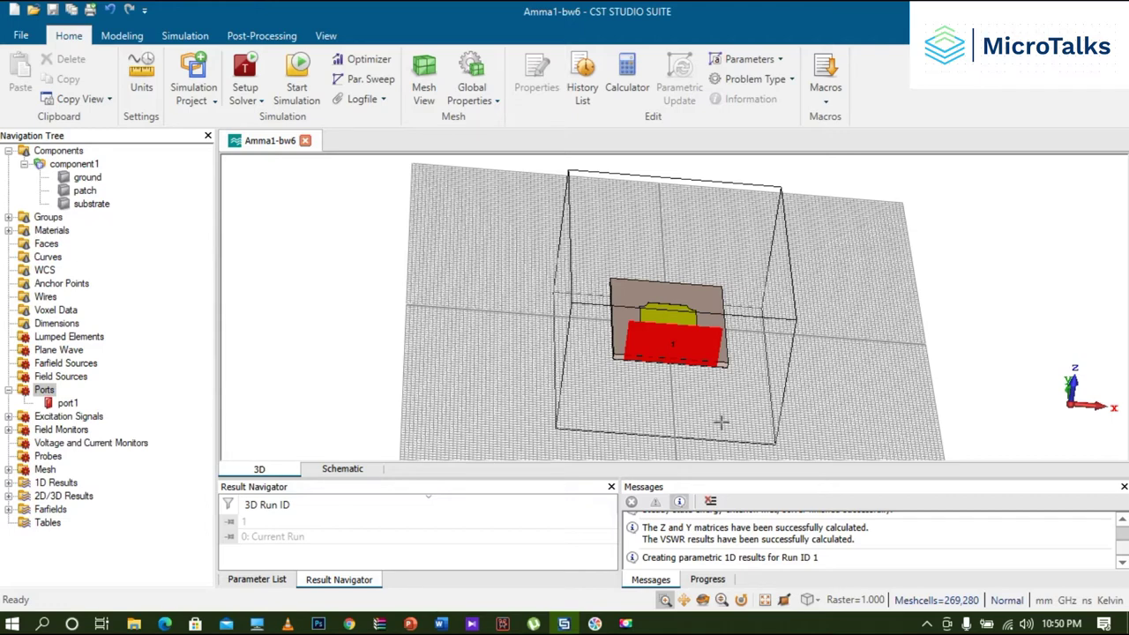
click(809, 600)
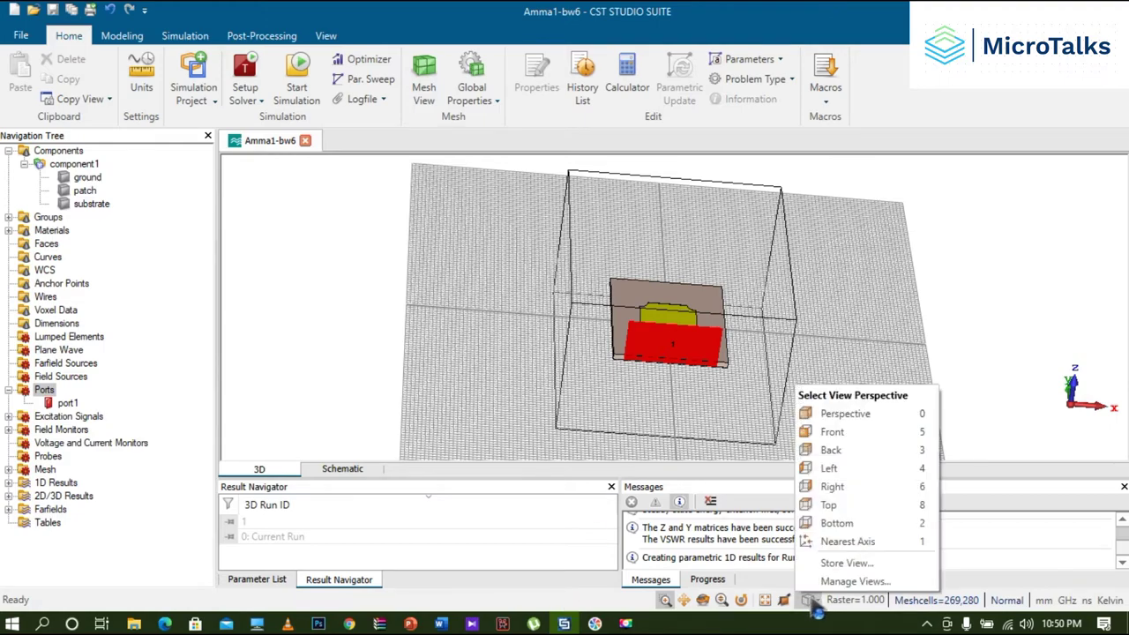
click(871, 432)
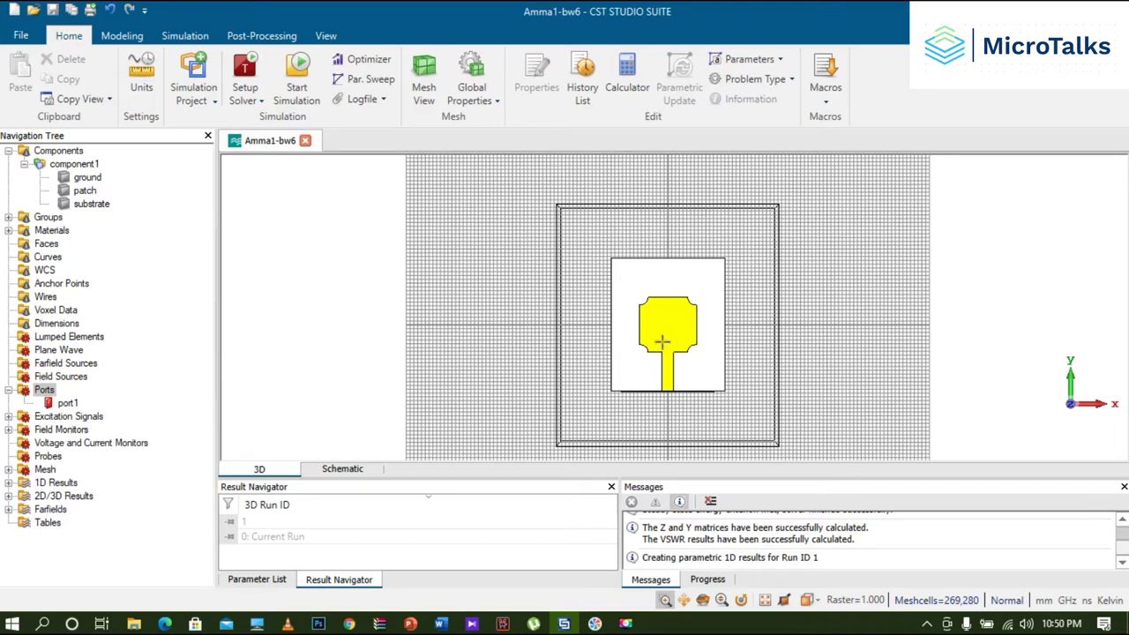
click(94, 205)
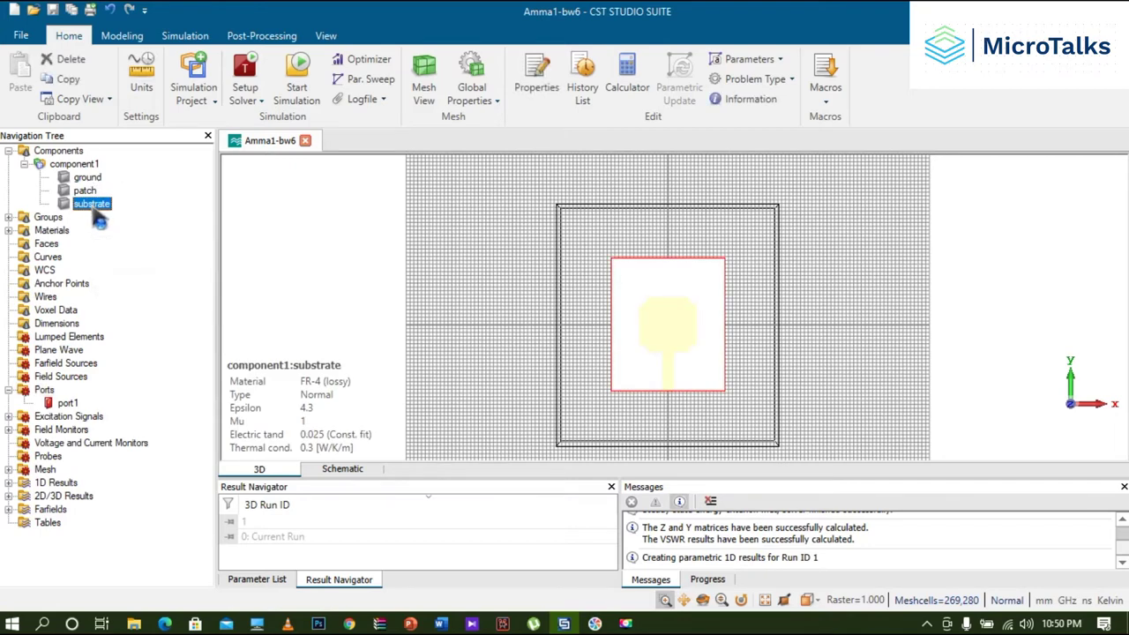
click(88, 178)
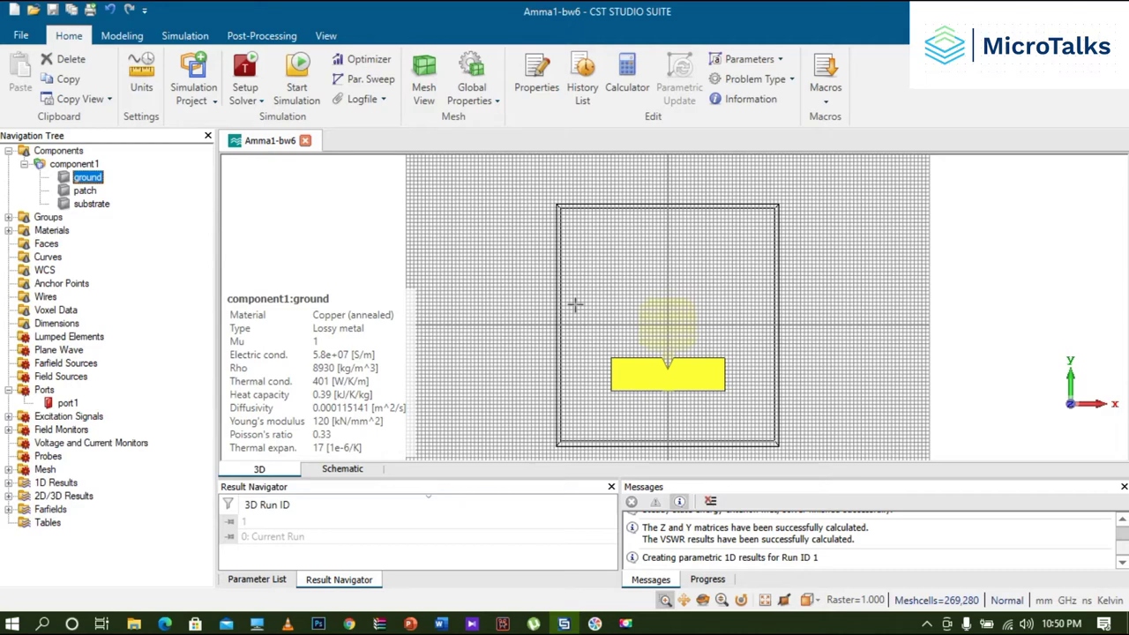
Activate View > Dimension > Add Distance Dimension and zoom in on the antenna model
click(326, 37)
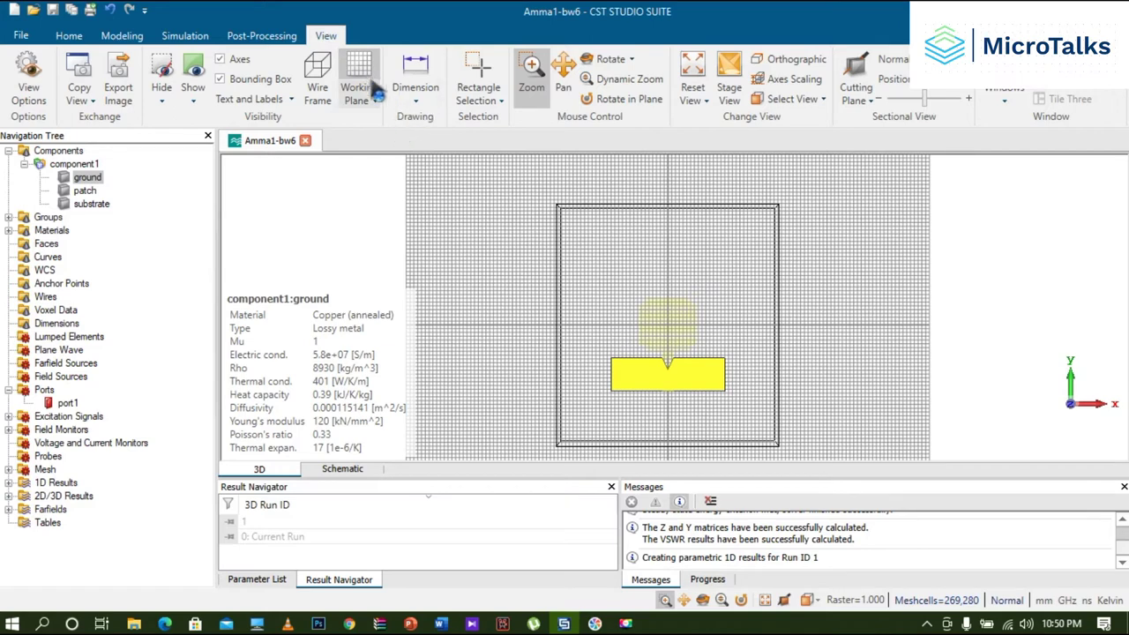
click(425, 107)
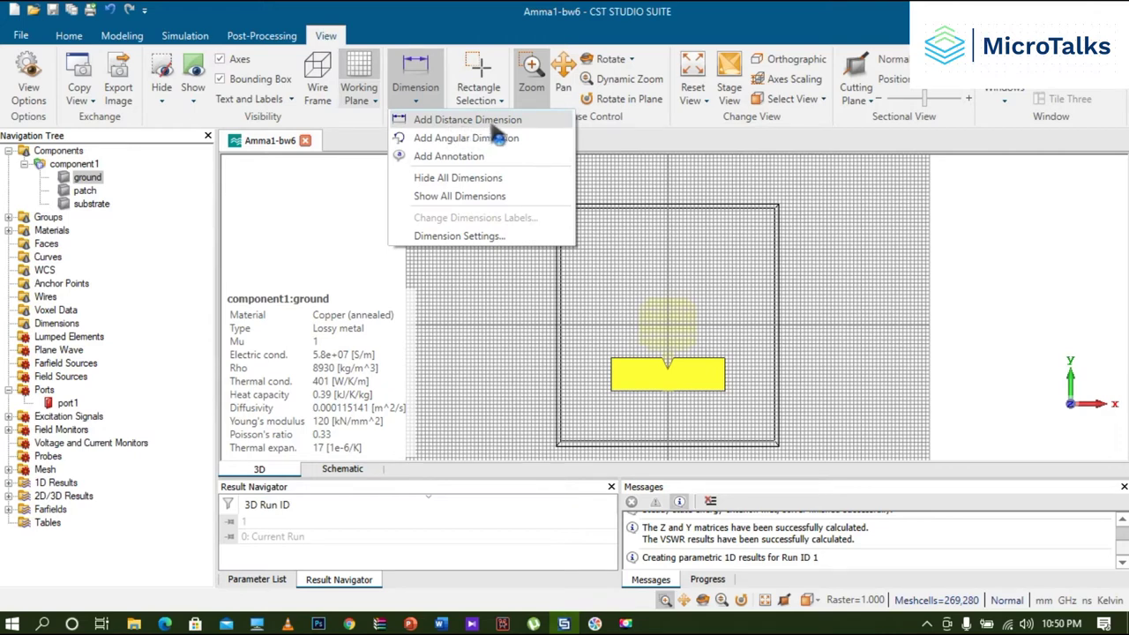
click(495, 125)
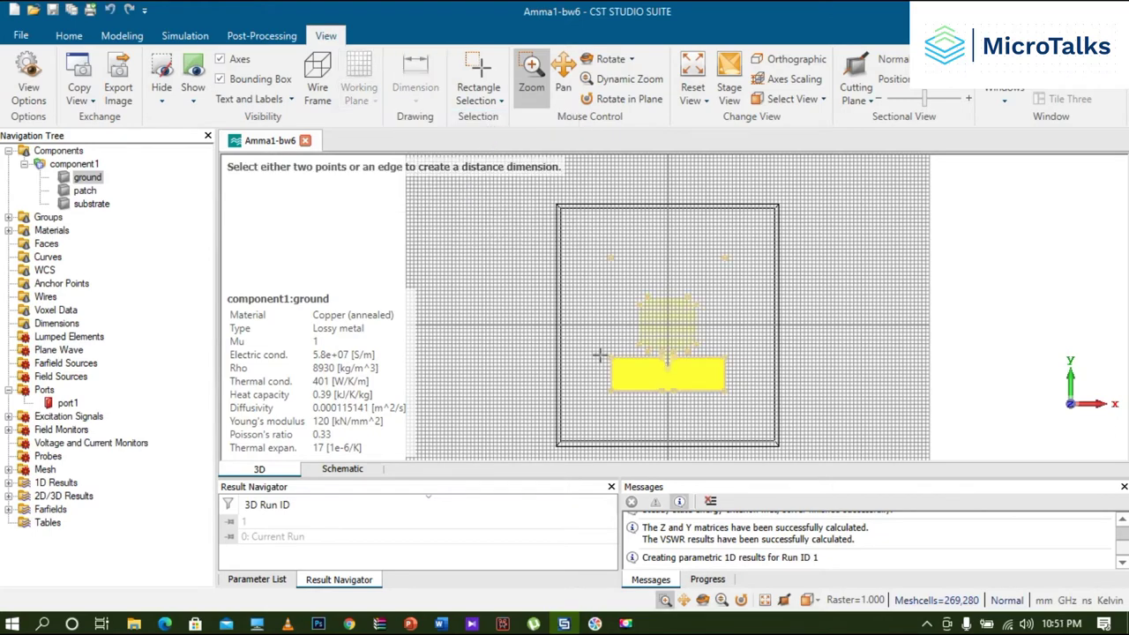
scroll(599, 356, up, 2)
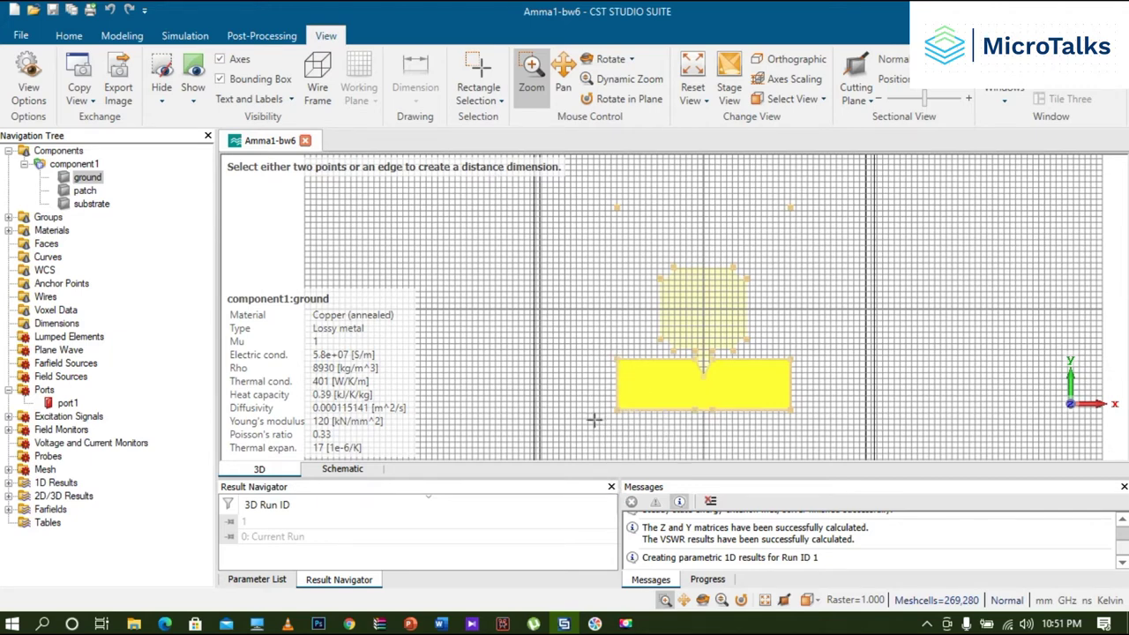
mouse_move(620, 415)
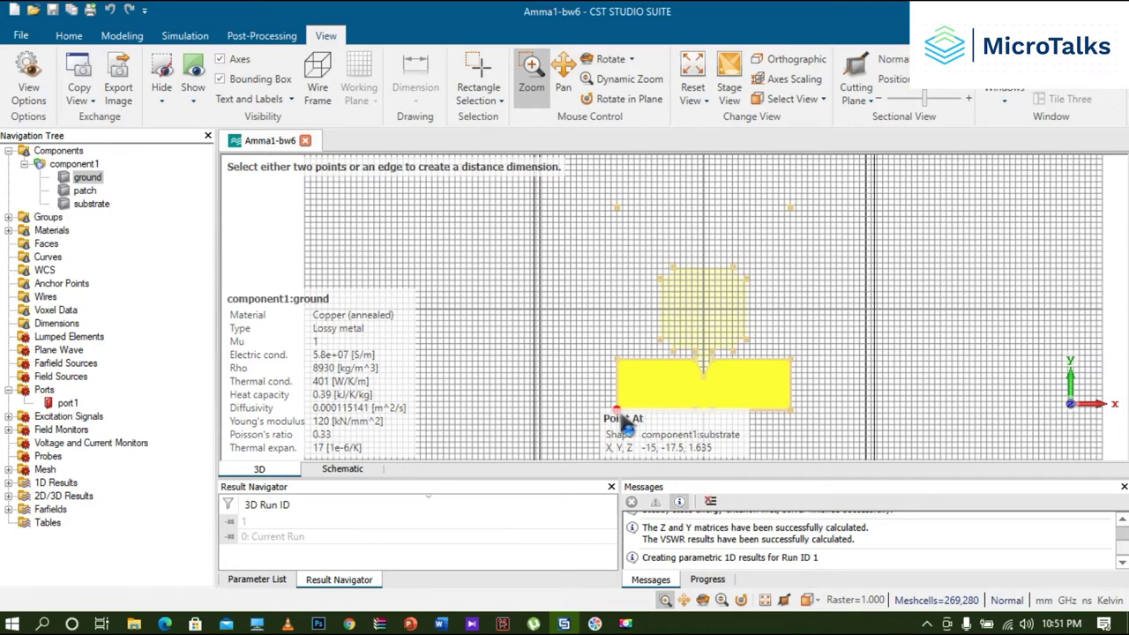
Pick the ground's left-edge corners with a pan between, cancel with Esc, then select the substrate
click(615, 361)
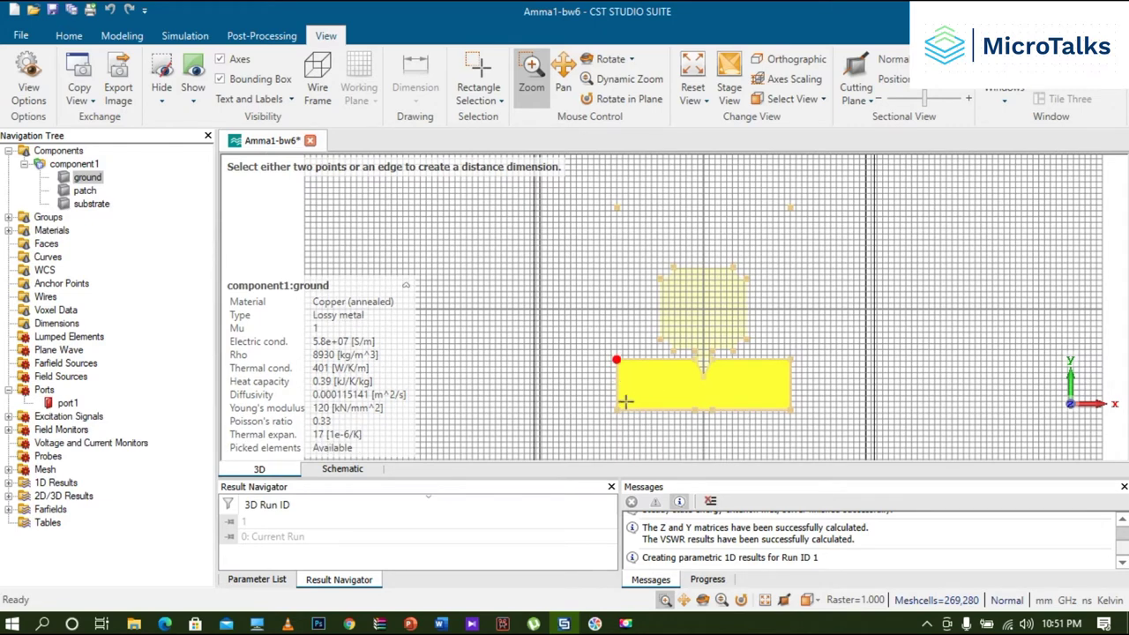
click(617, 407)
click(685, 601)
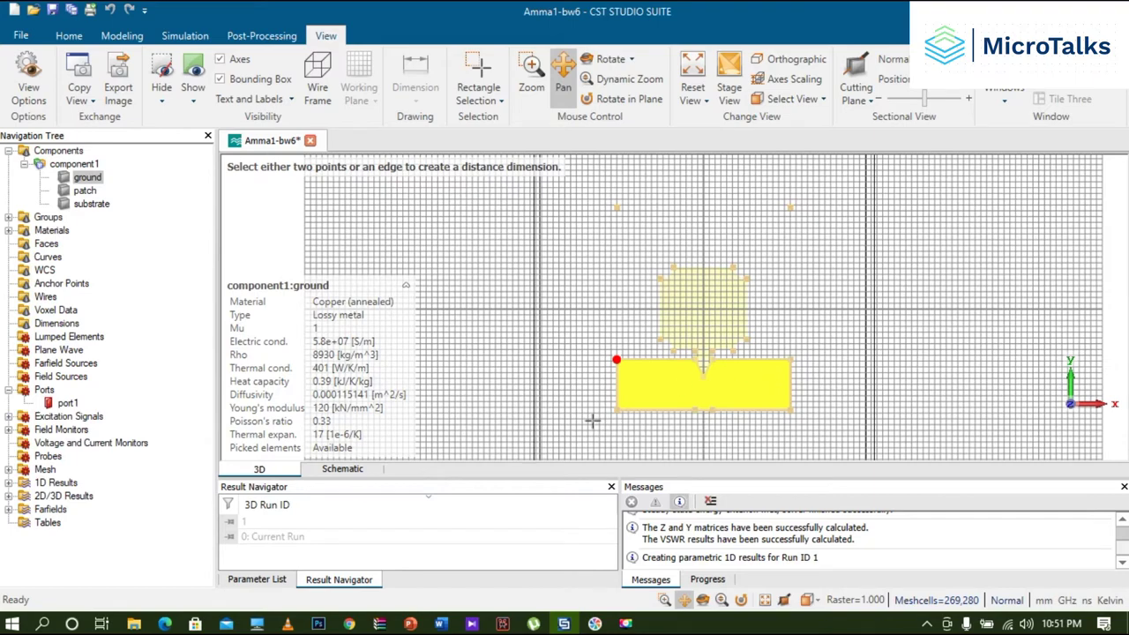
drag(592, 421, 593, 365)
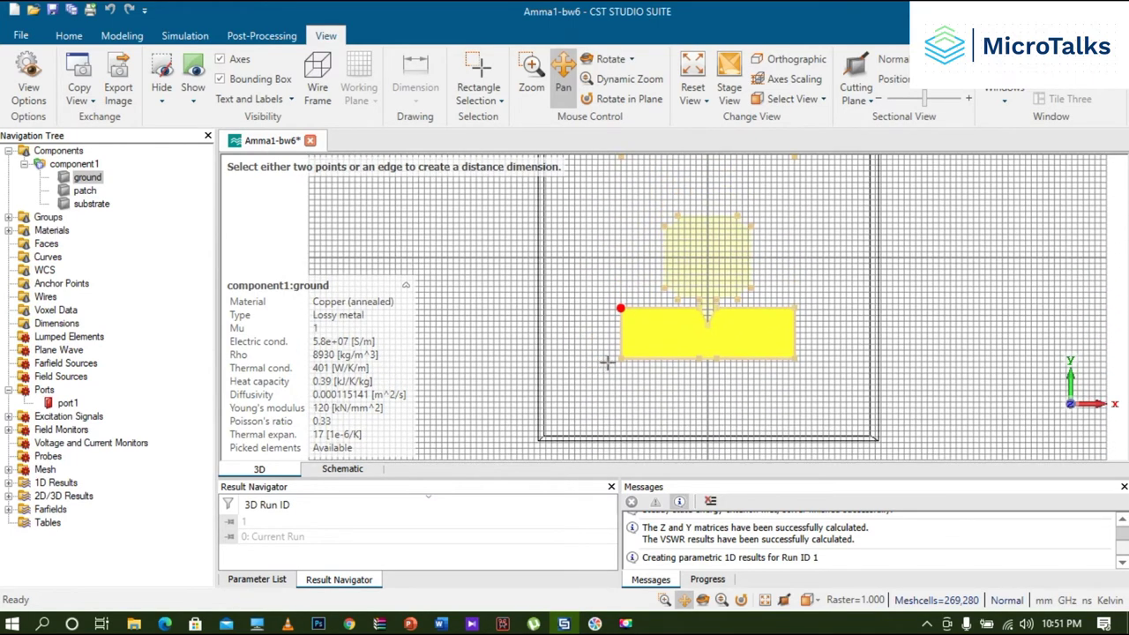
click(620, 359)
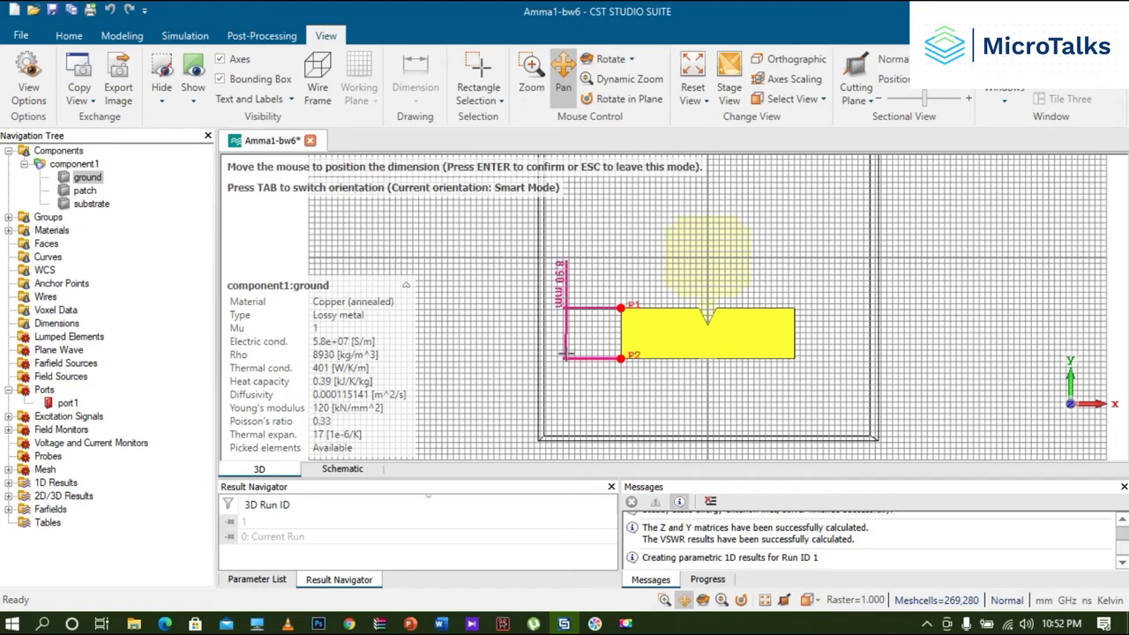
key(Escape)
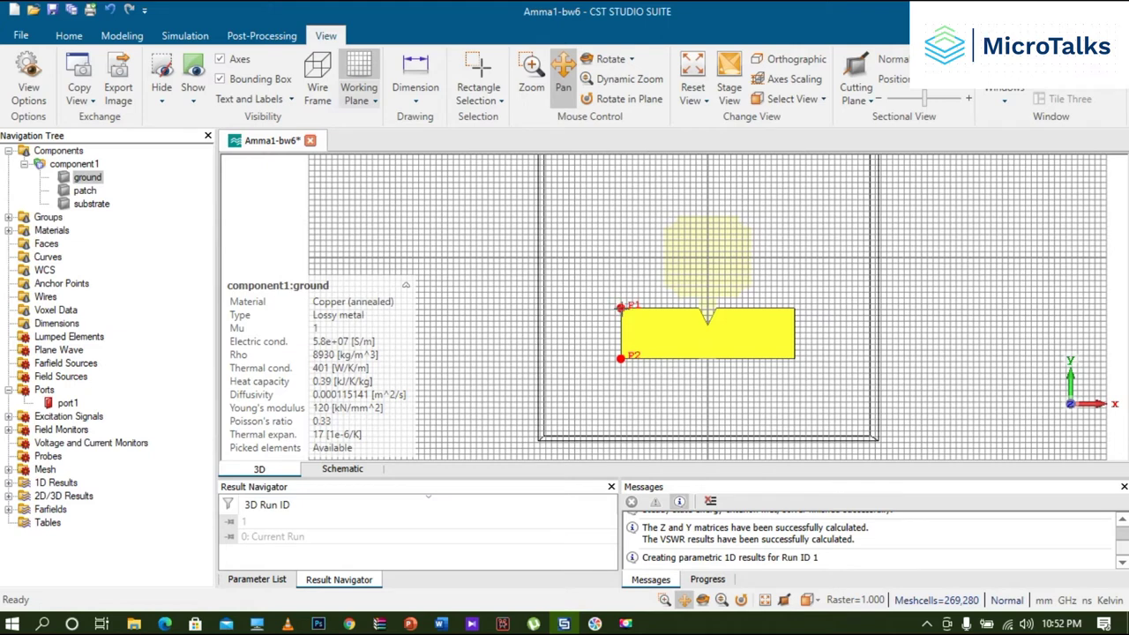
click(620, 308)
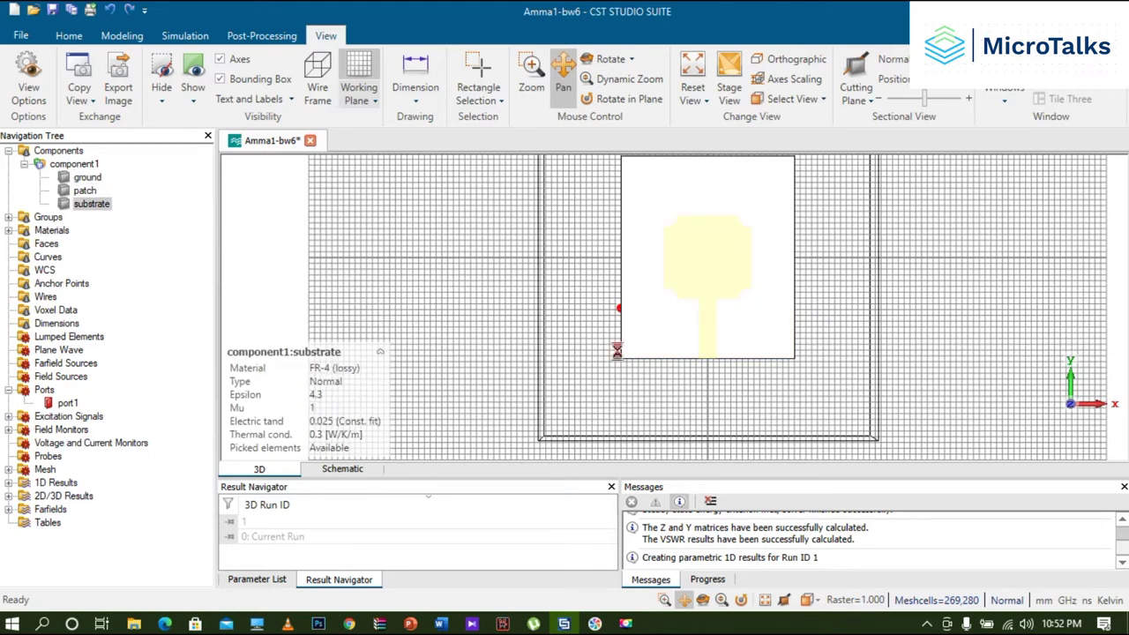
Select the ground and place an 8.90 mm distance dimension just left of its left edge
click(87, 177)
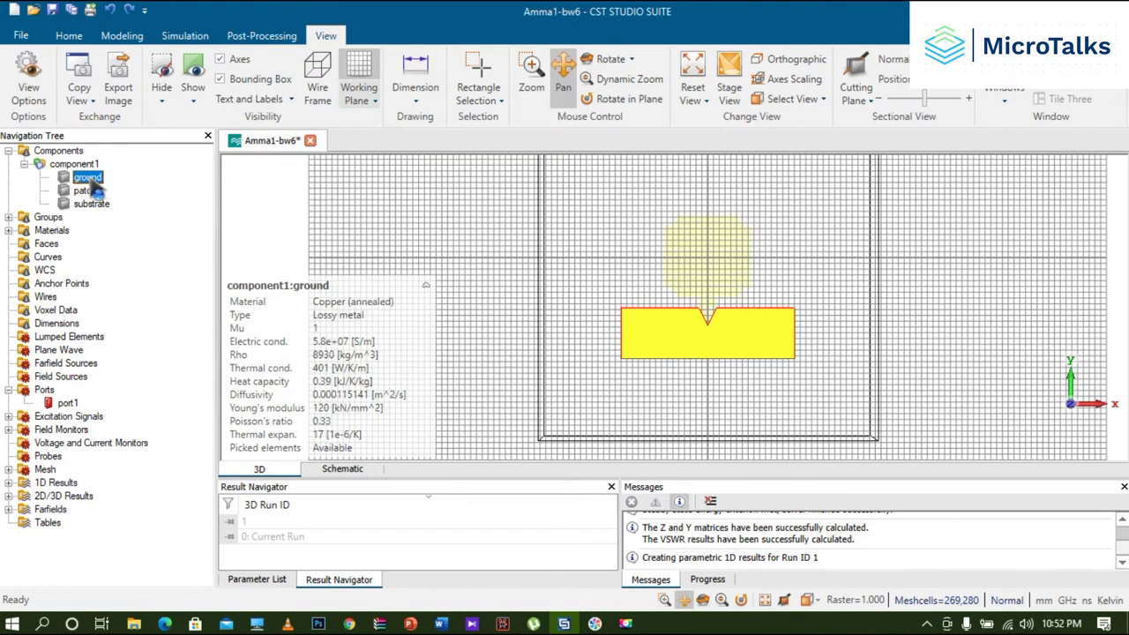
click(412, 100)
click(471, 123)
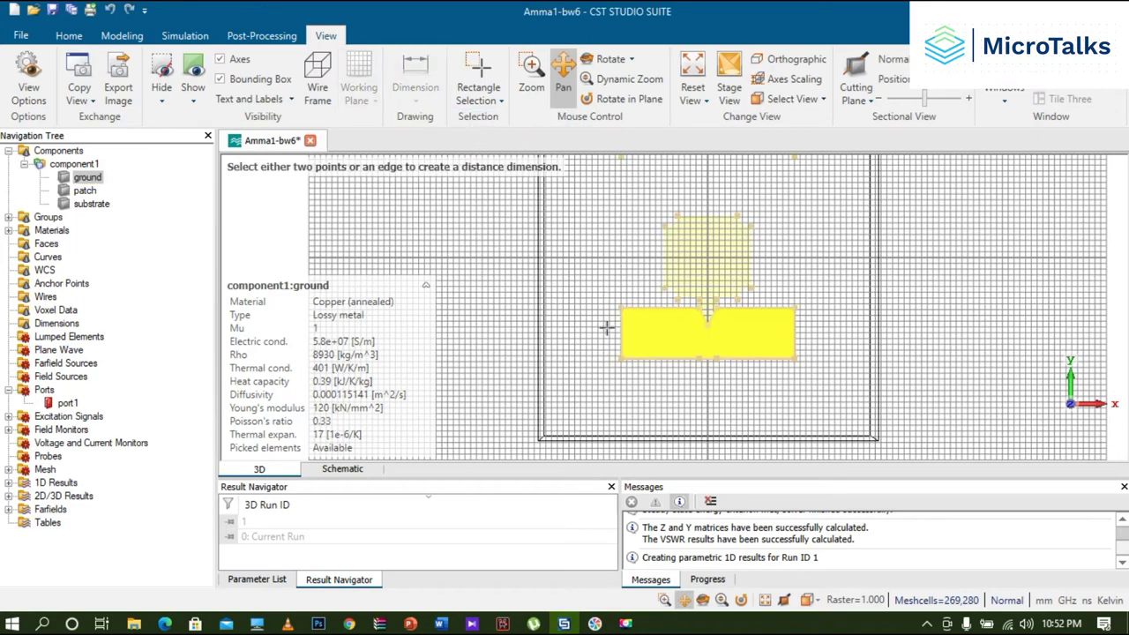
click(621, 310)
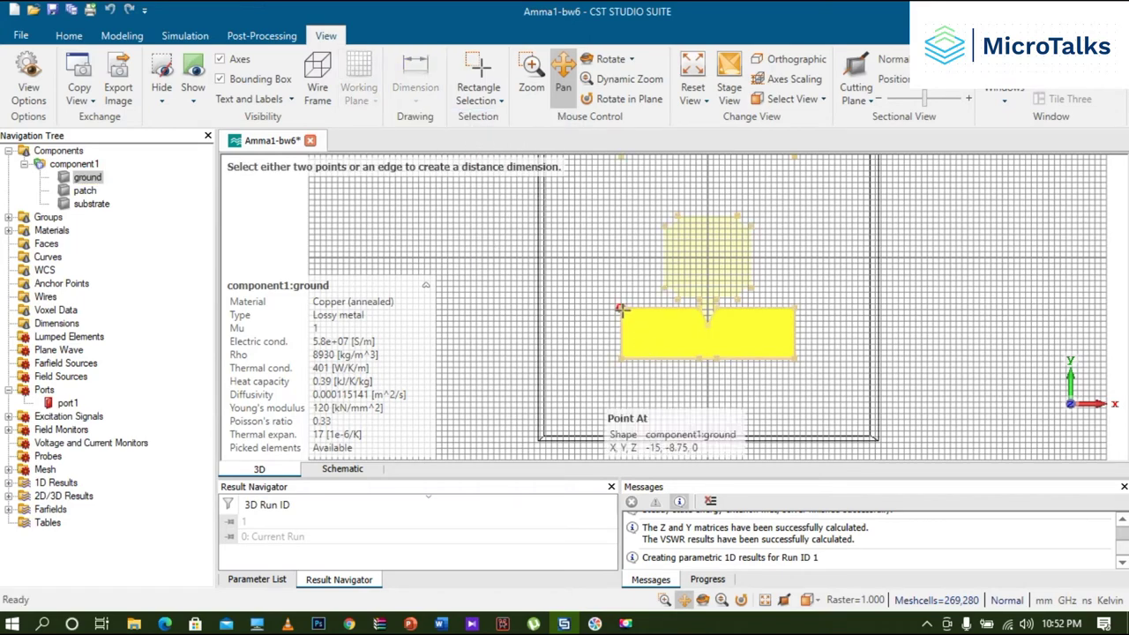
click(621, 358)
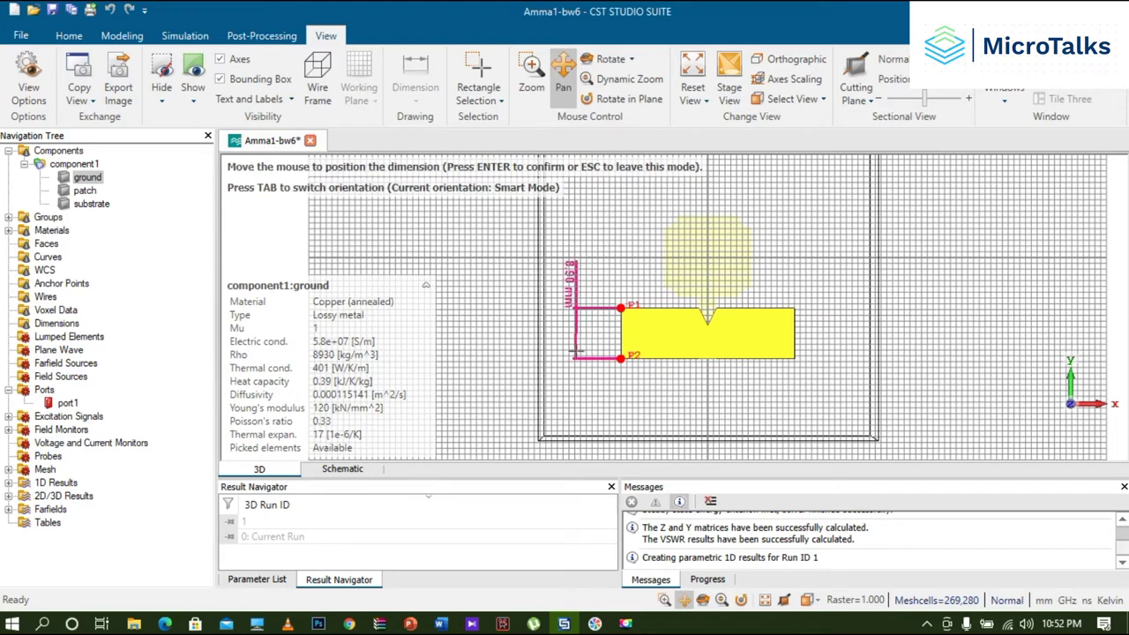
click(574, 351)
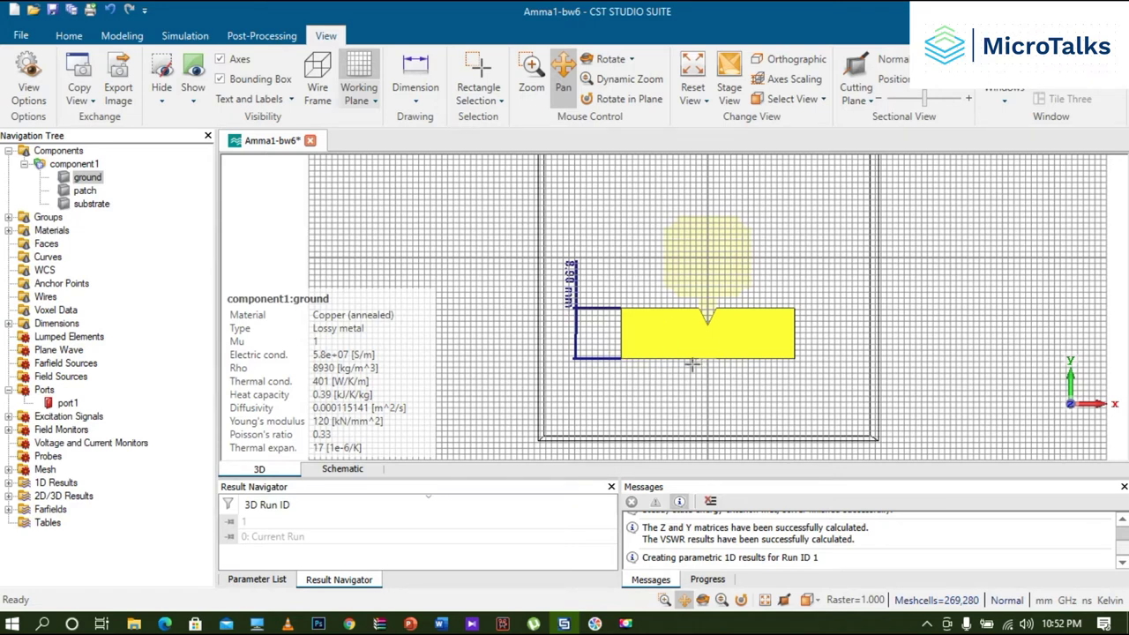
Dimension the ground's bottom edge corner to corner at 30.00 mm, with the label below
click(417, 97)
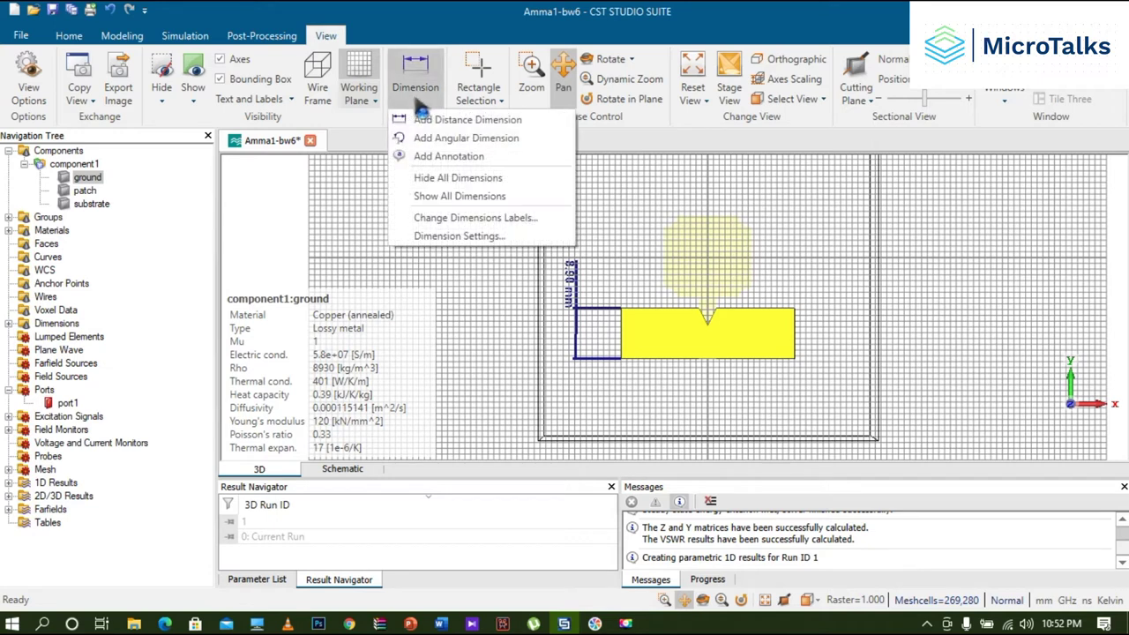
click(439, 120)
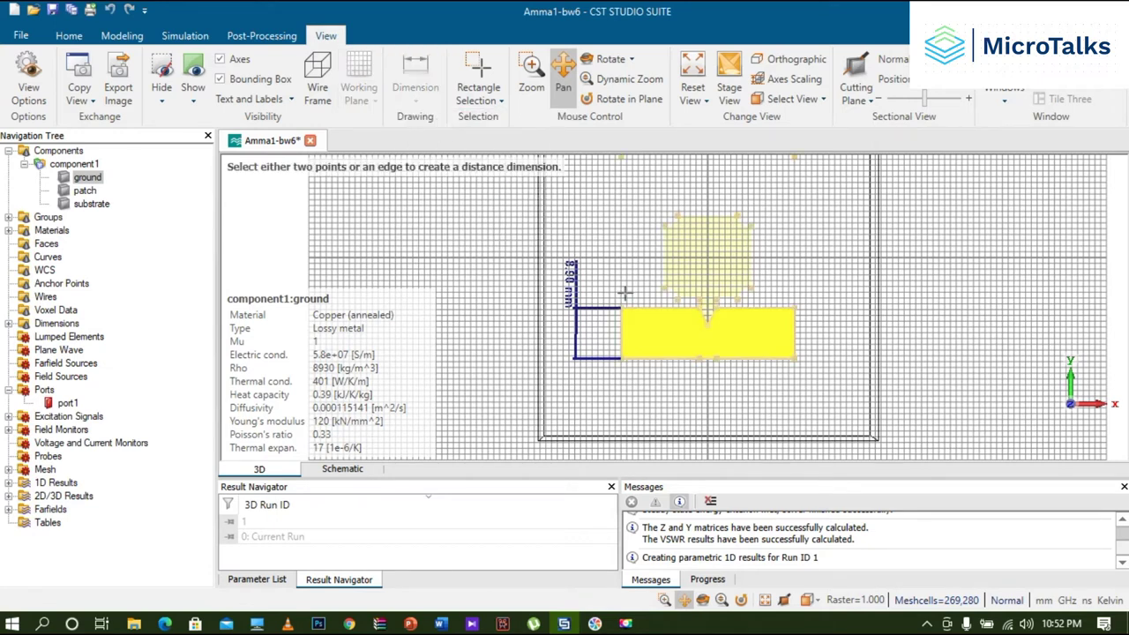
click(620, 358)
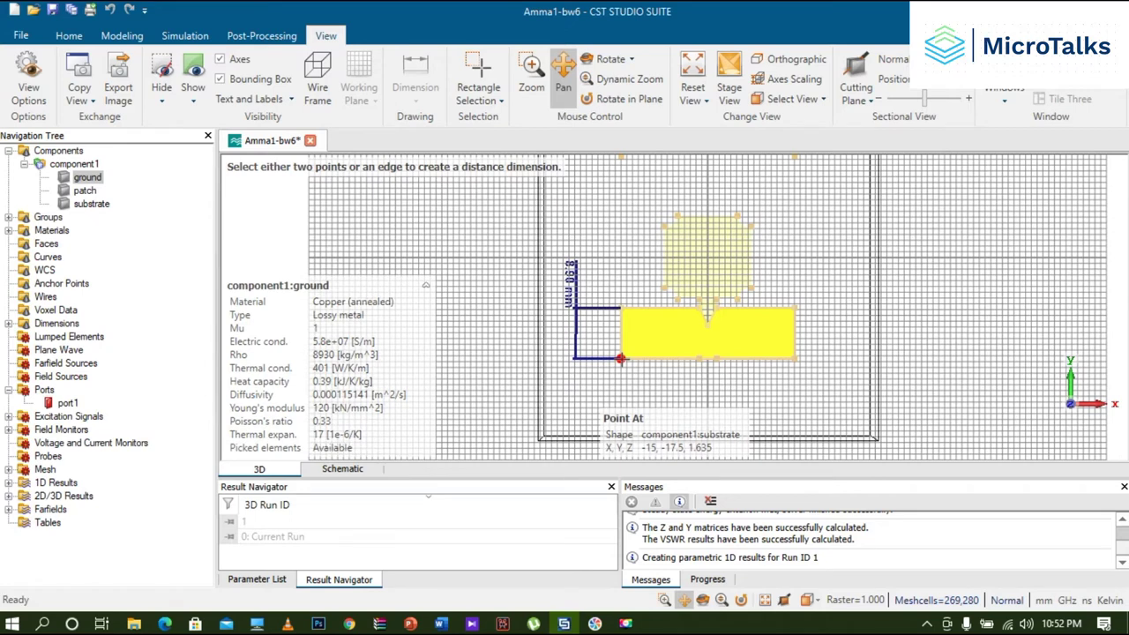
click(795, 358)
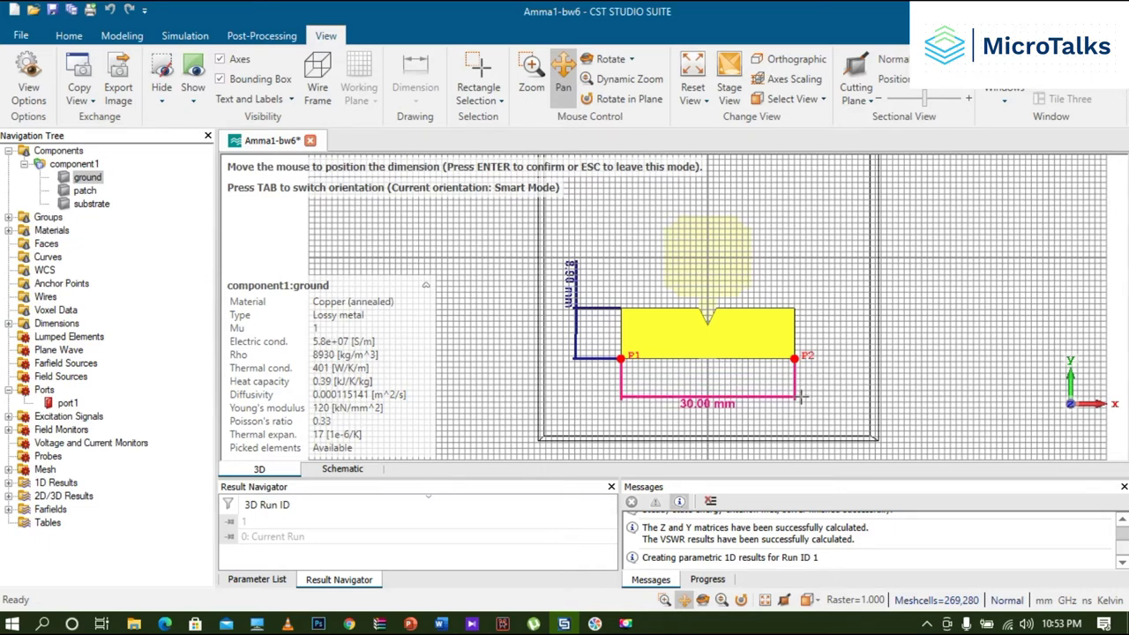
click(801, 398)
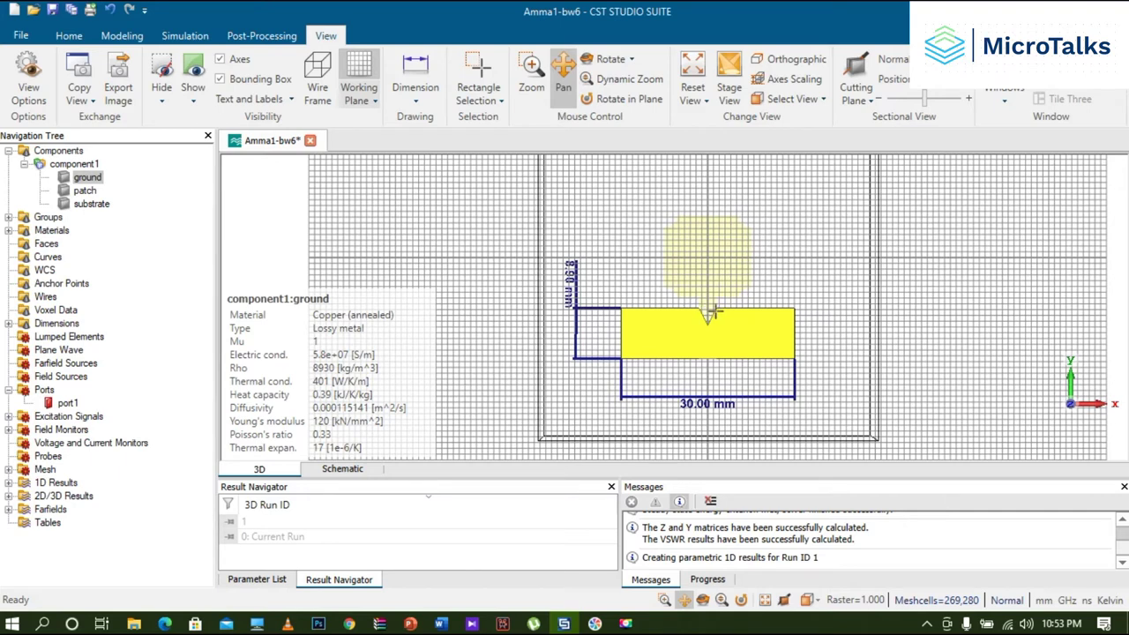
click(415, 90)
Dimension the notch opening on the ground's top edge at 3.00 mm, with the label above
click(450, 120)
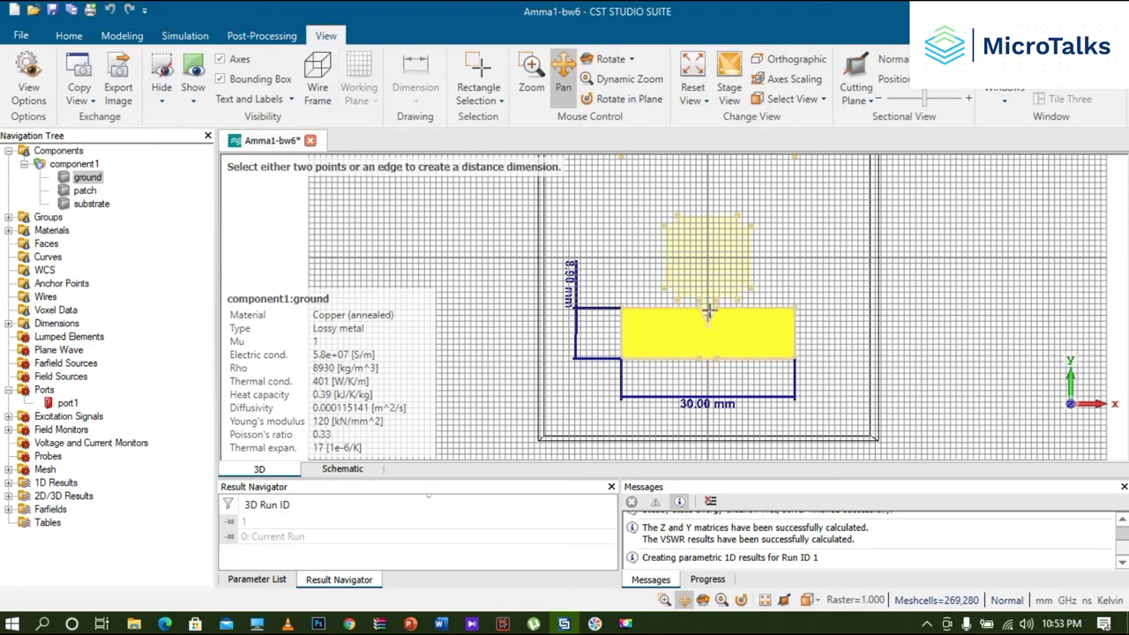
click(699, 307)
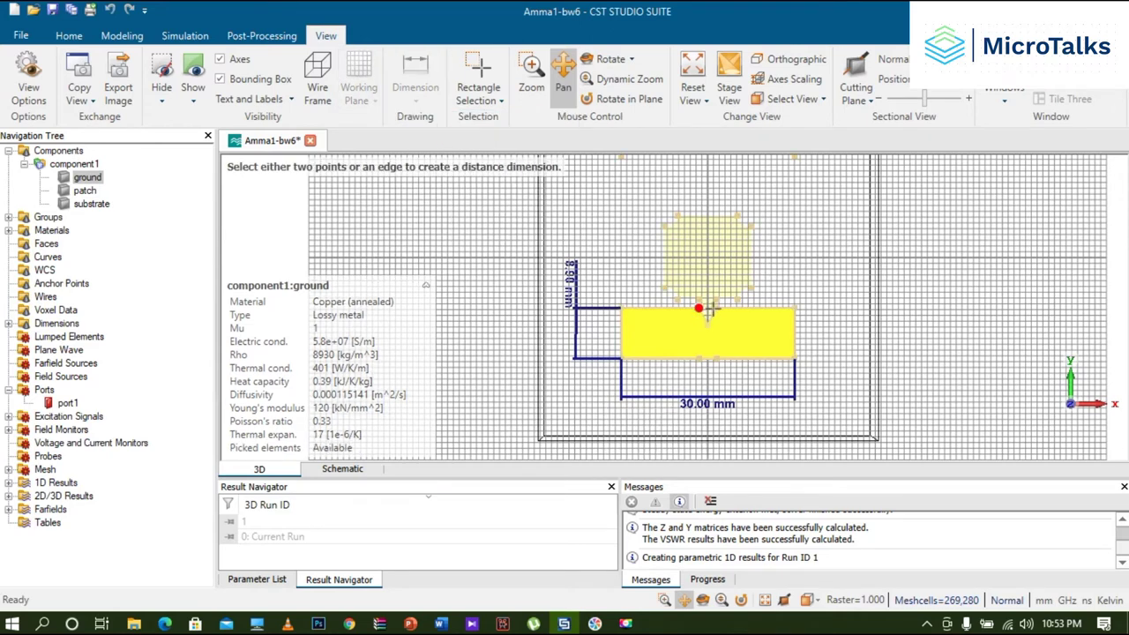
click(716, 308)
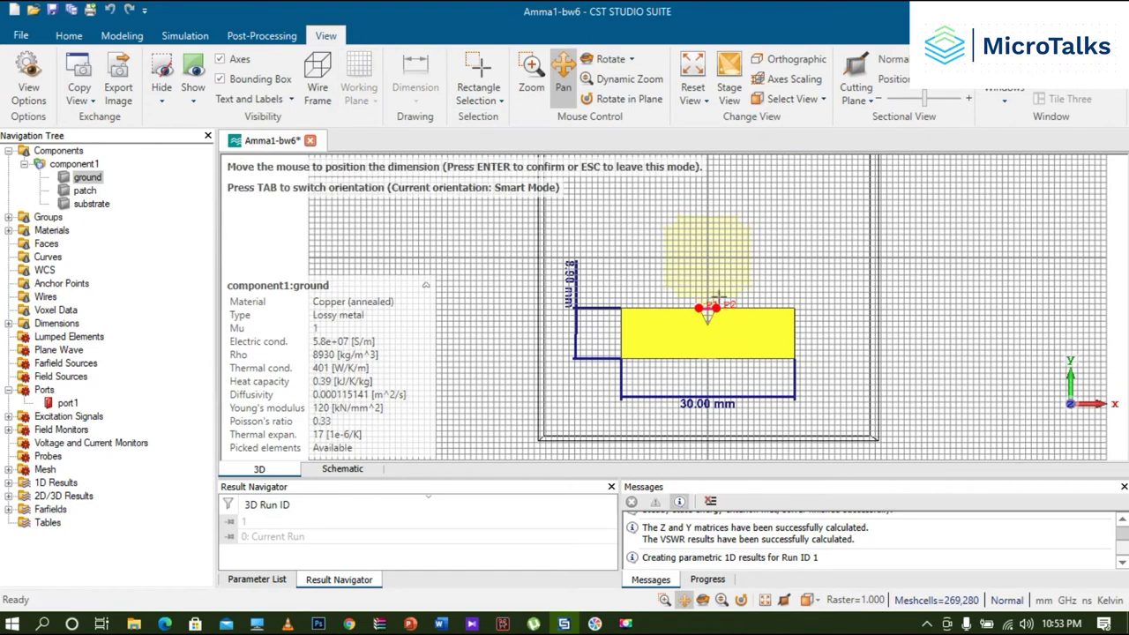
click(720, 243)
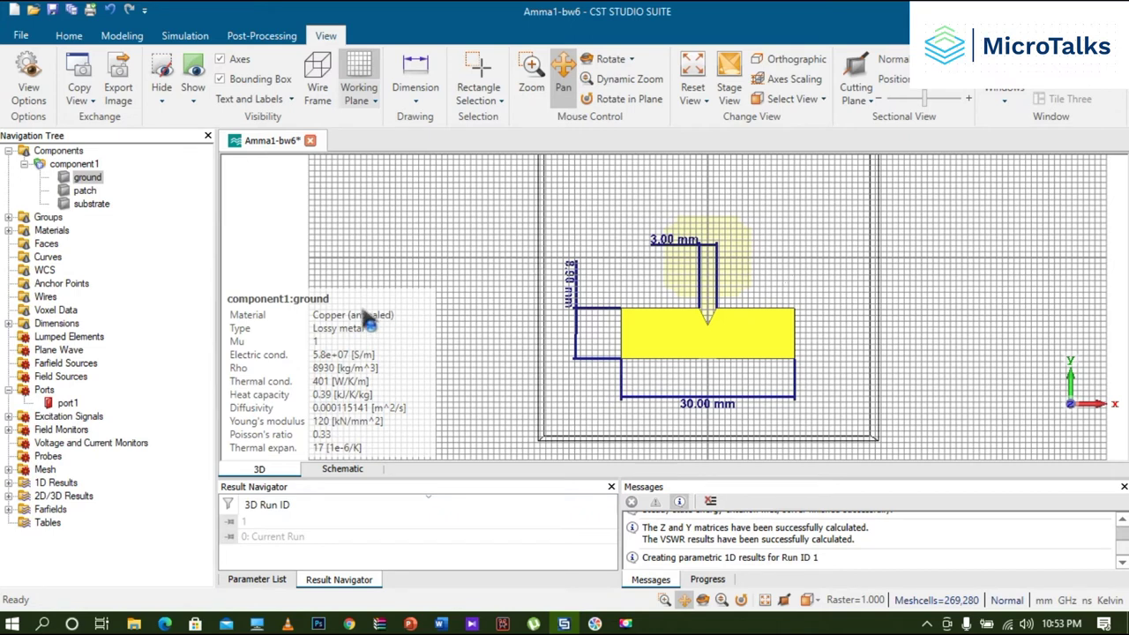
click(418, 103)
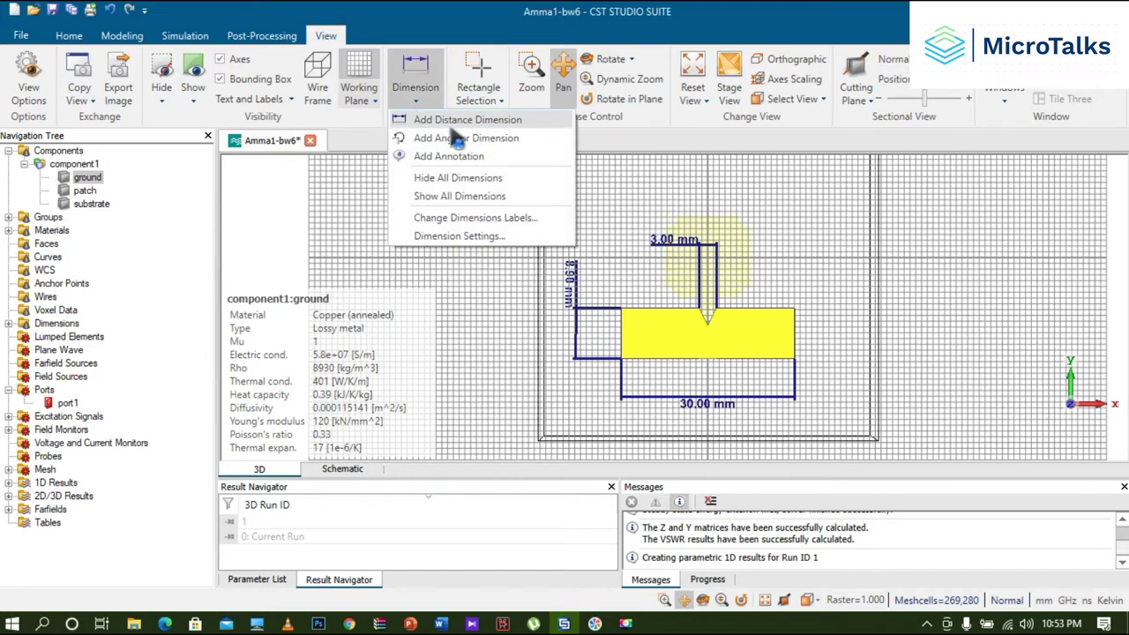
click(451, 124)
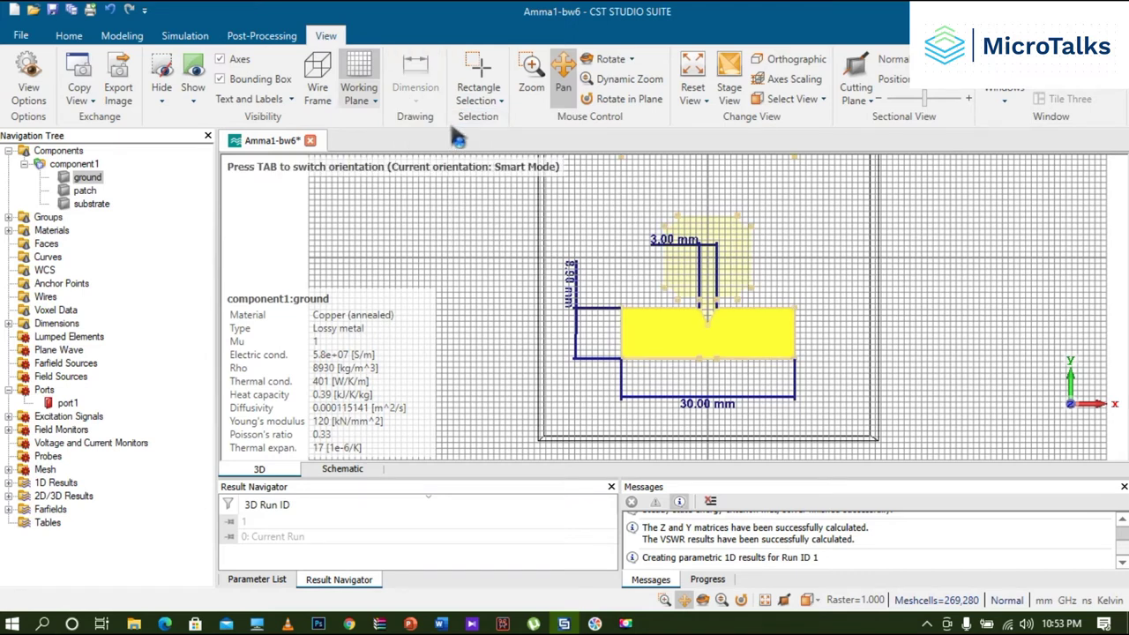
click(708, 324)
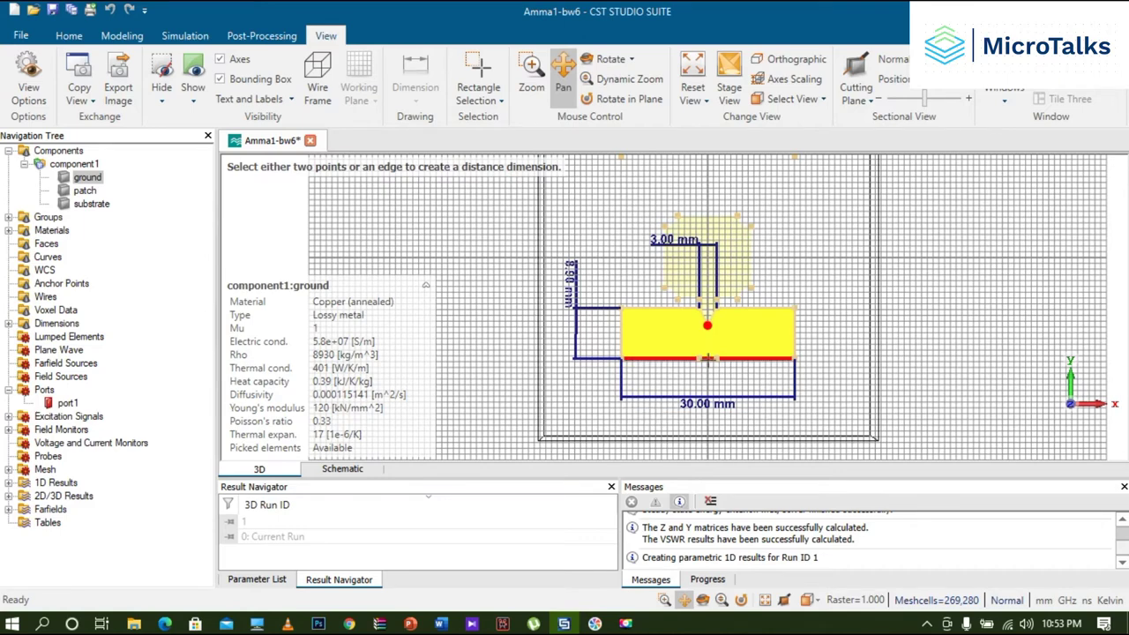
click(707, 358)
click(713, 347)
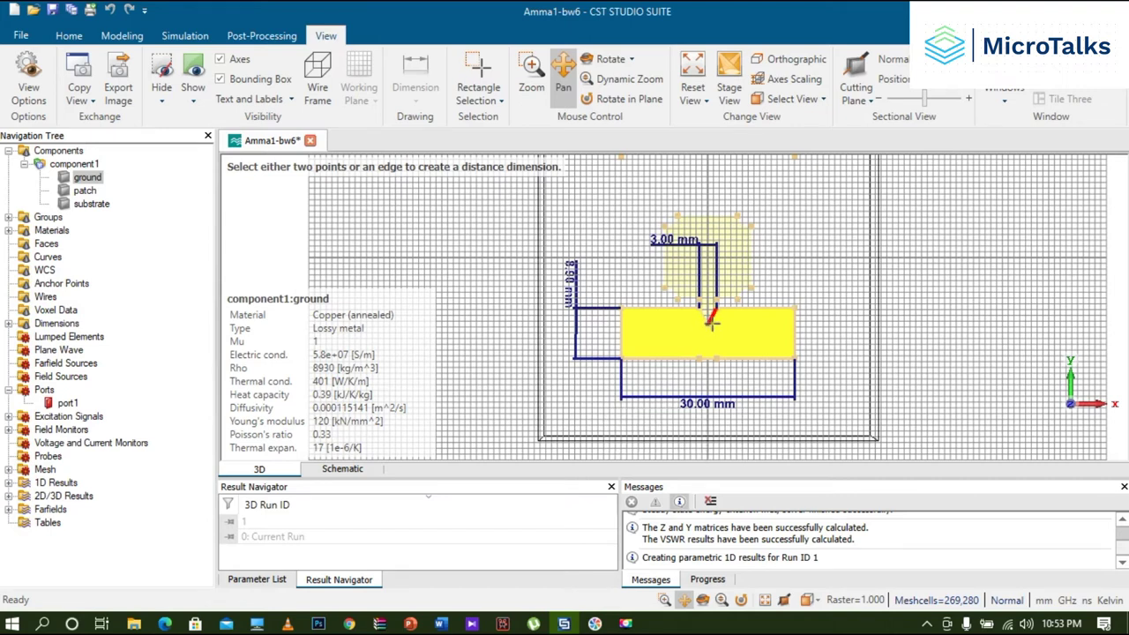
click(712, 322)
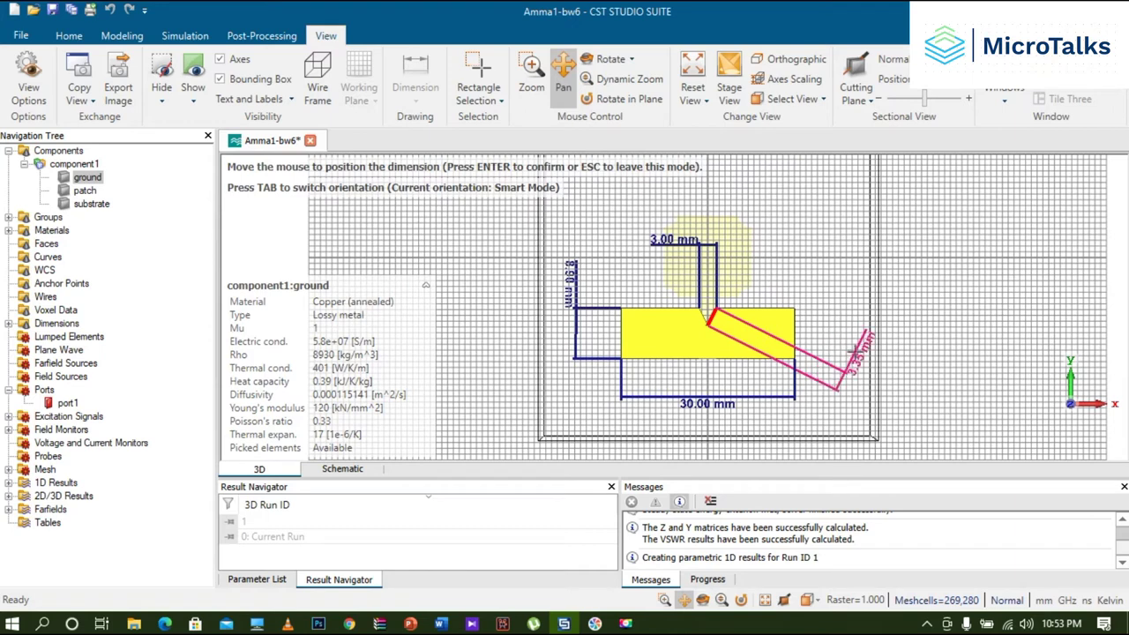
key(Escape)
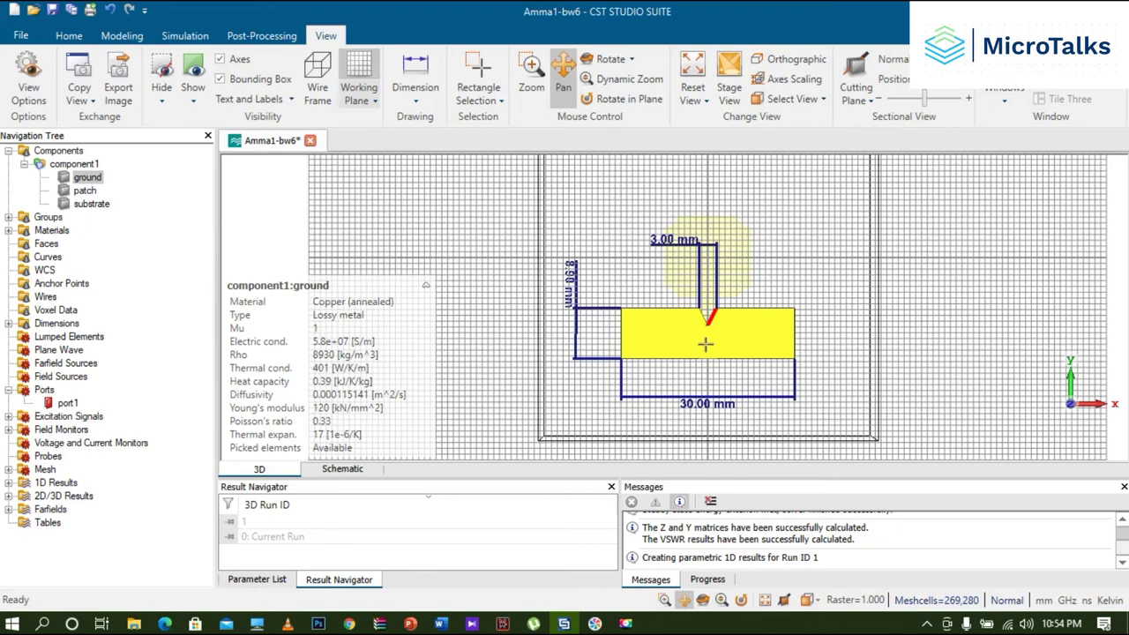
click(88, 191)
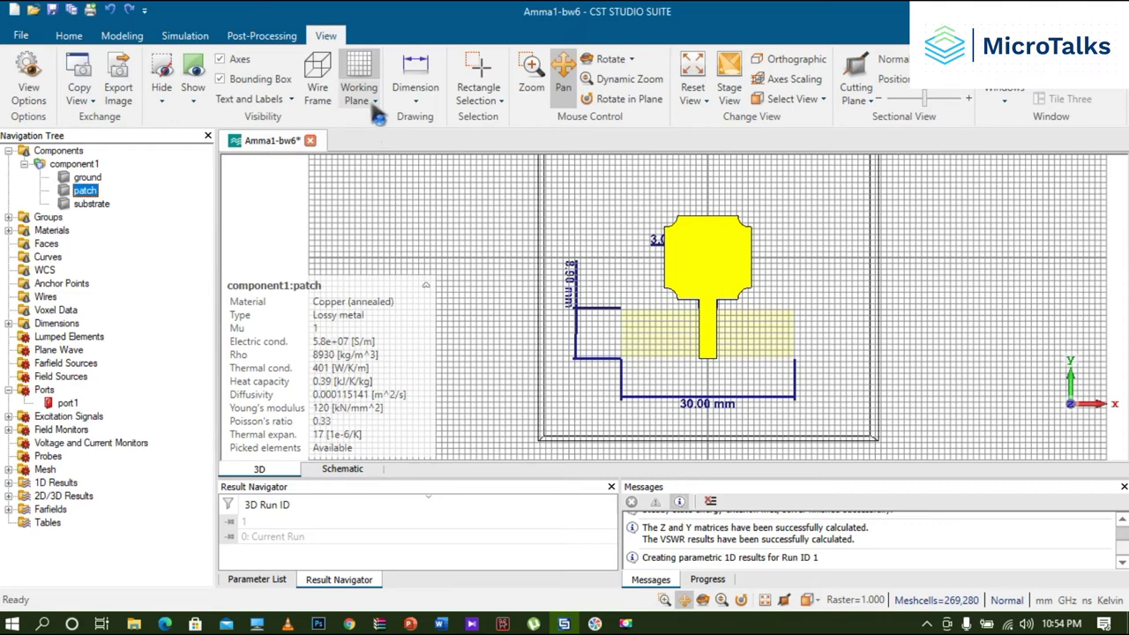
Select the ground, apply Hide All Dimensions, then select the patch in the tree
click(95, 177)
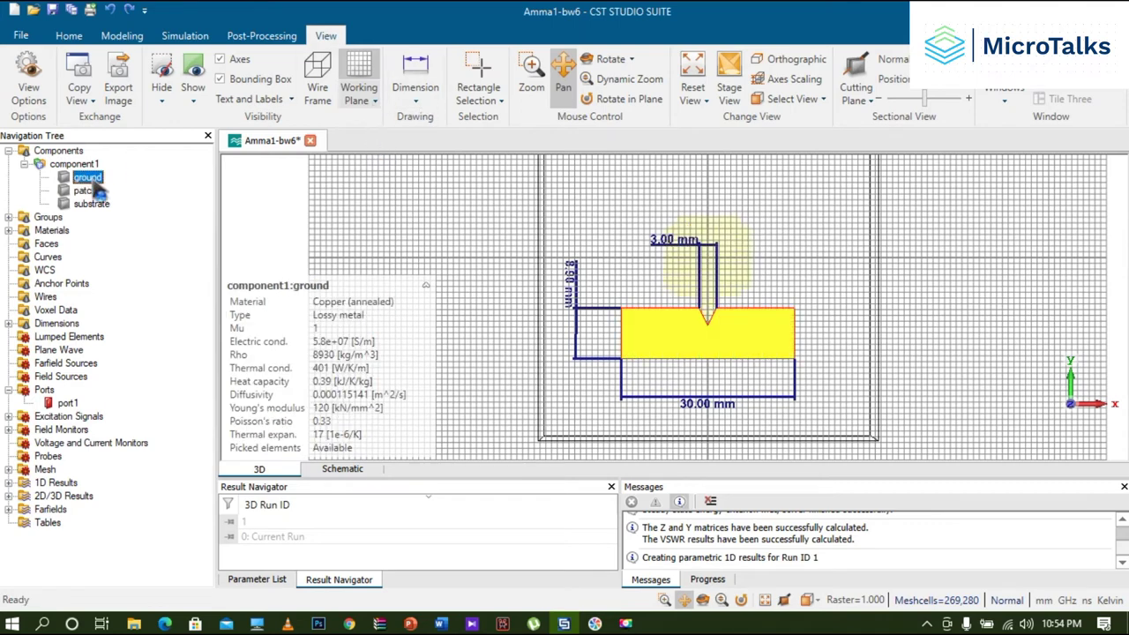
click(416, 102)
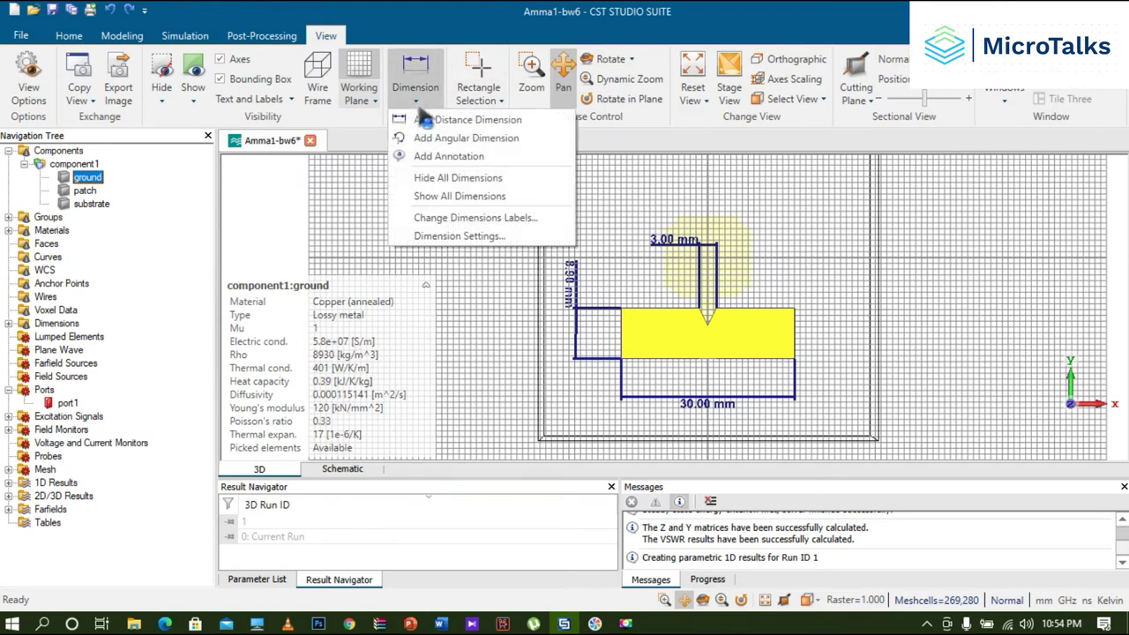
click(487, 178)
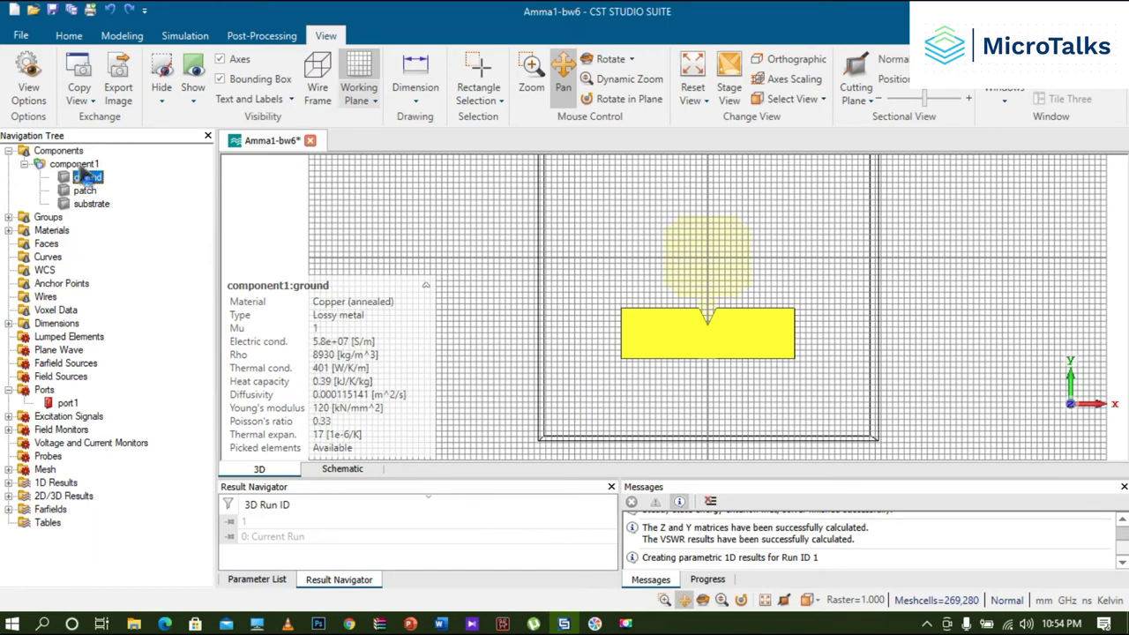
click(85, 190)
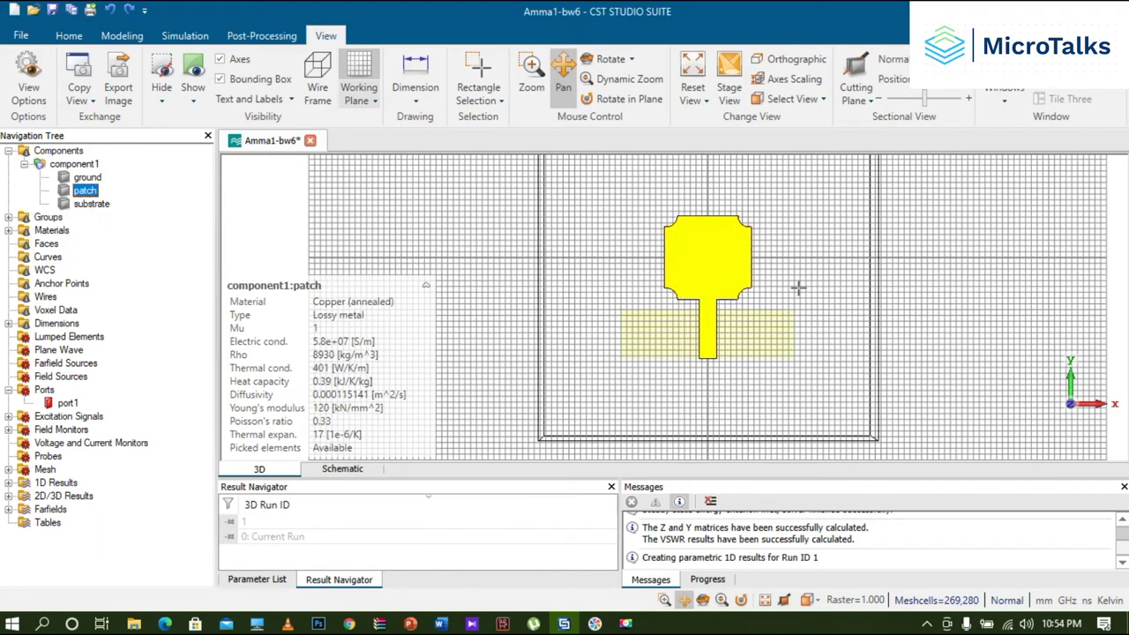
Dimension the feedline's bottom edge at 3.00 mm, placing the label below it
scroll(798, 287, up, 3)
scroll(792, 302, down, 2)
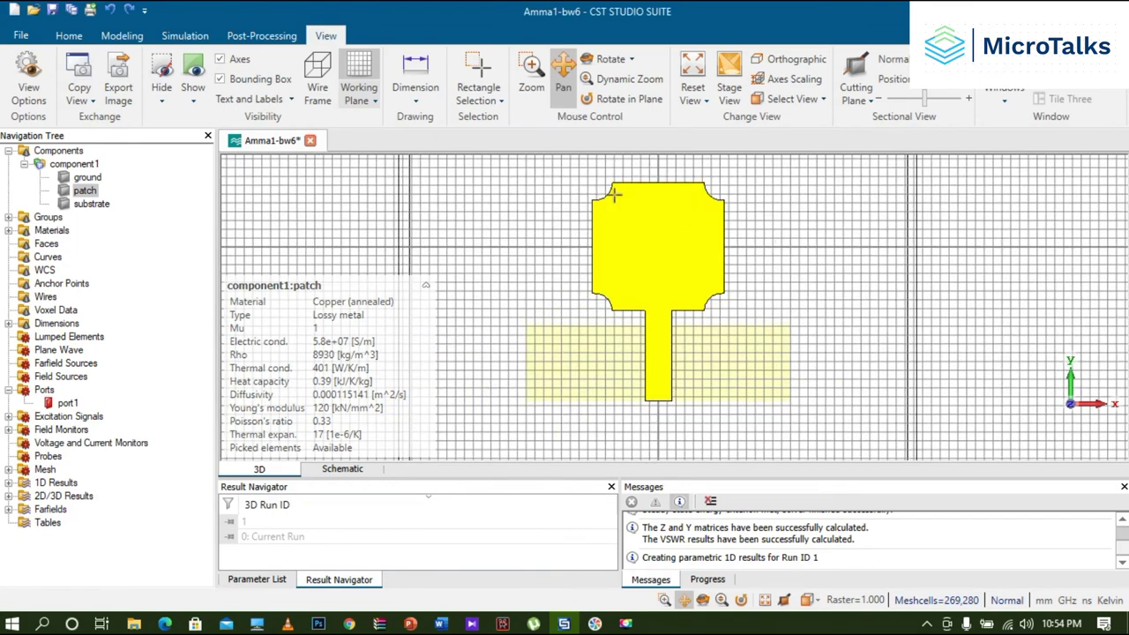
click(418, 95)
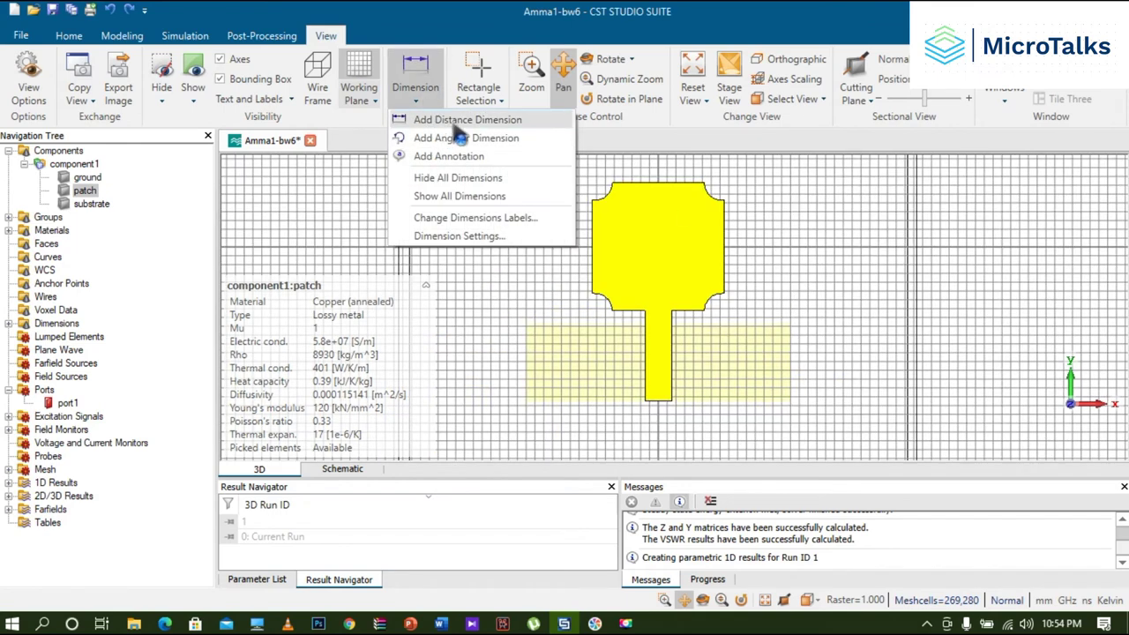
click(446, 121)
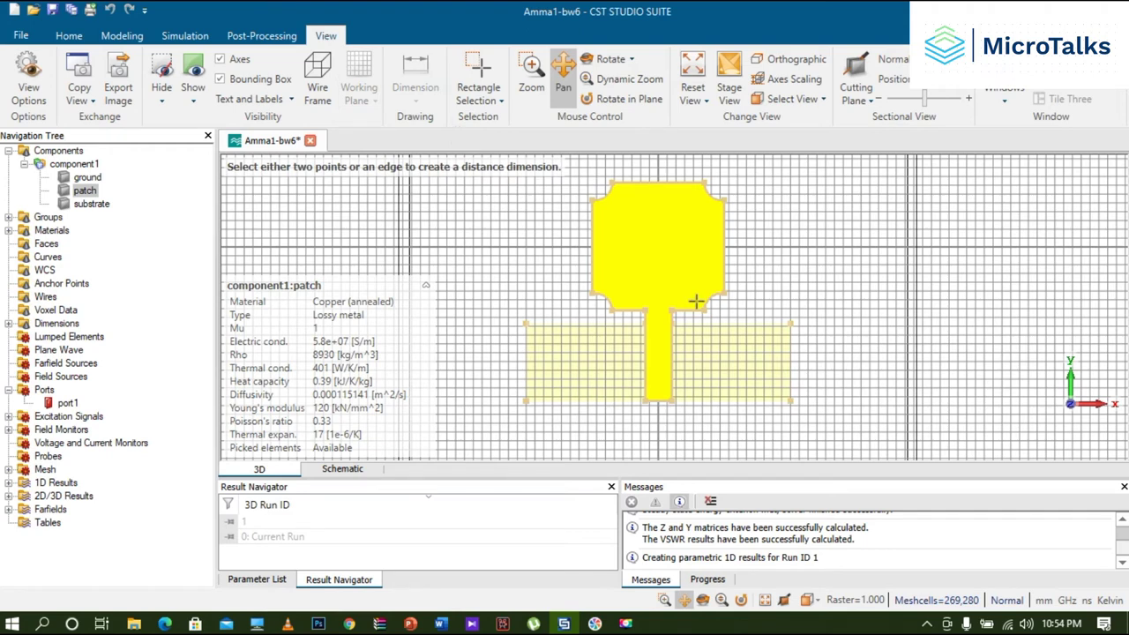
click(644, 402)
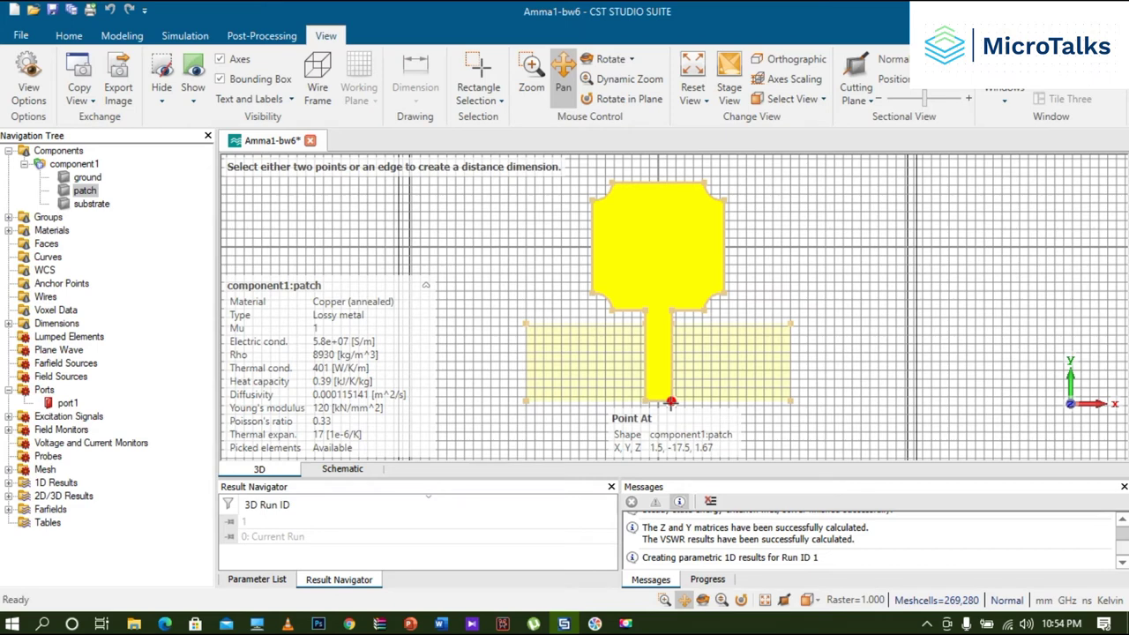
click(644, 401)
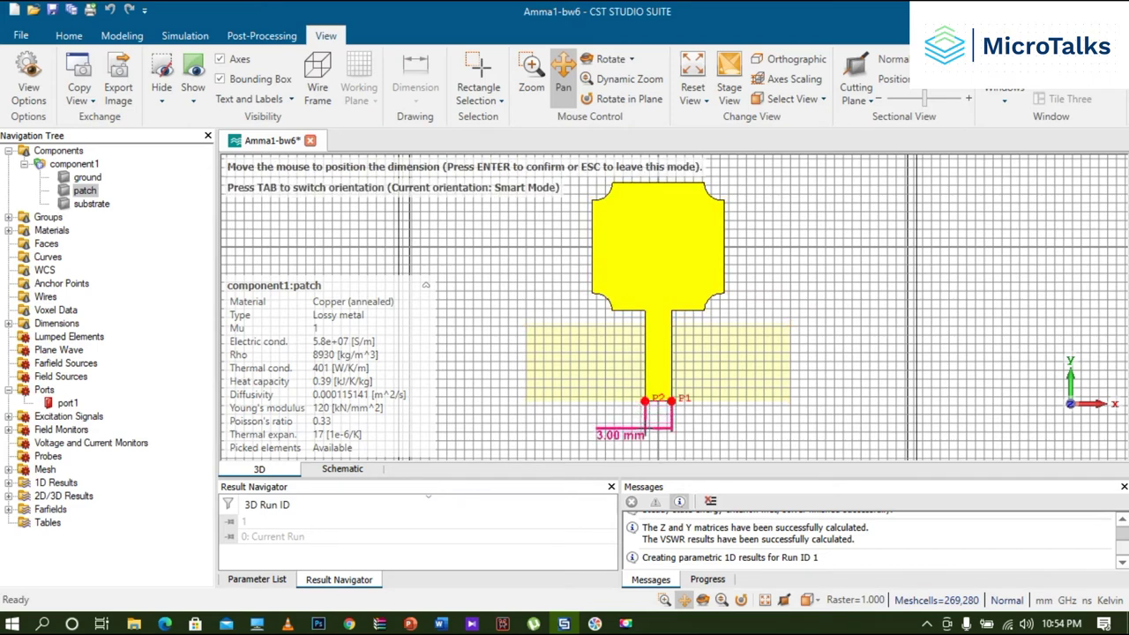
click(672, 429)
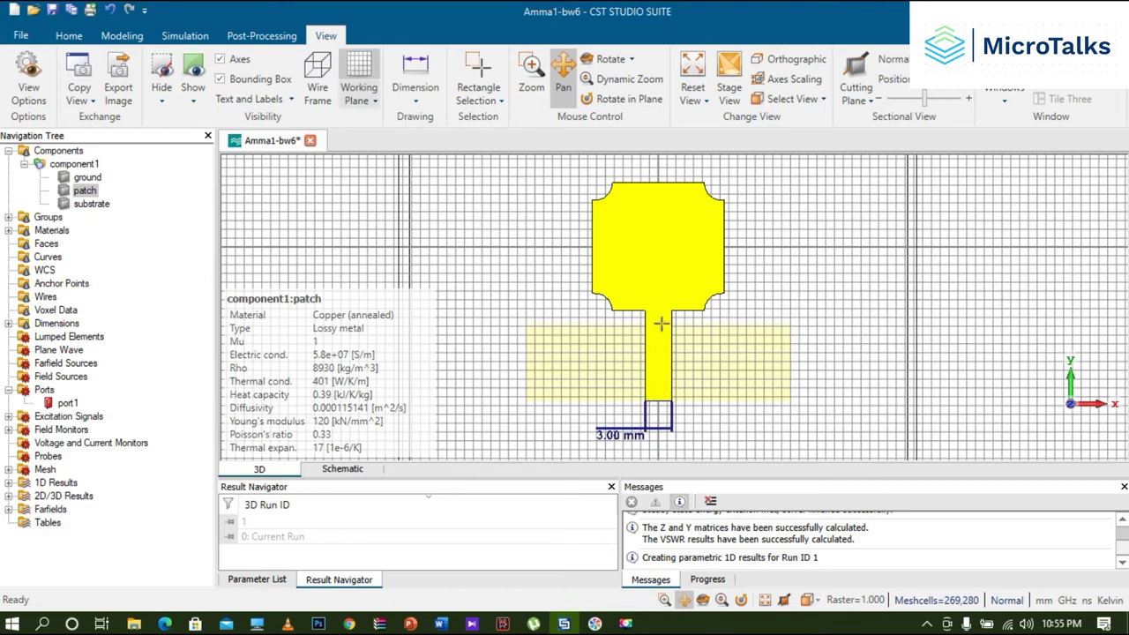
Dimension the feedline's length from top to bottom at 10.25 mm, label placed to its right
click(416, 99)
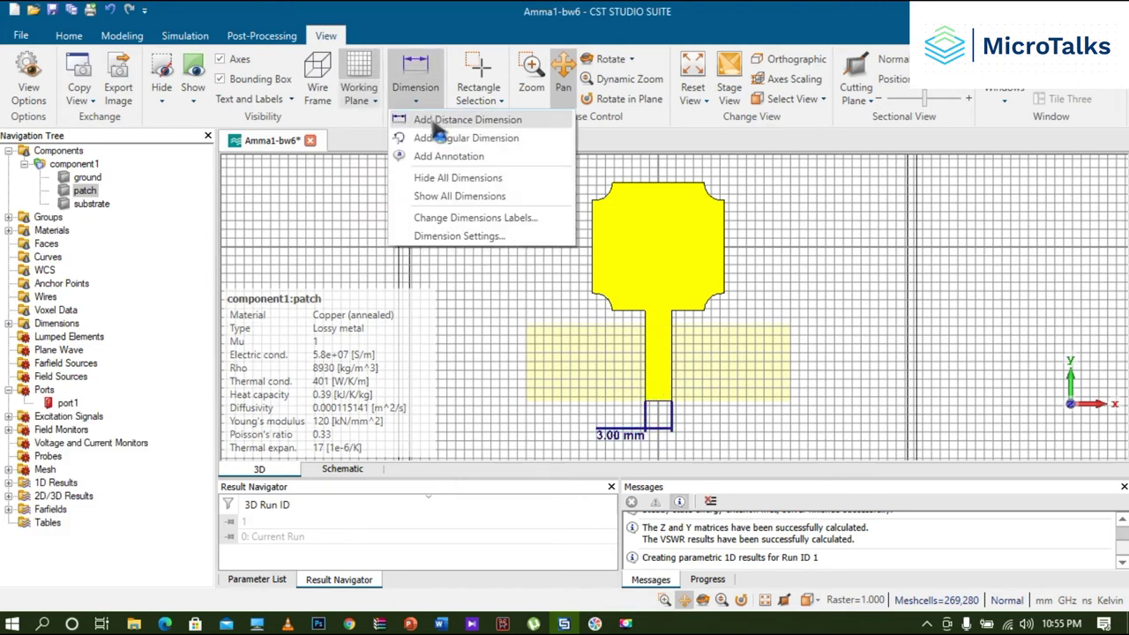
click(438, 128)
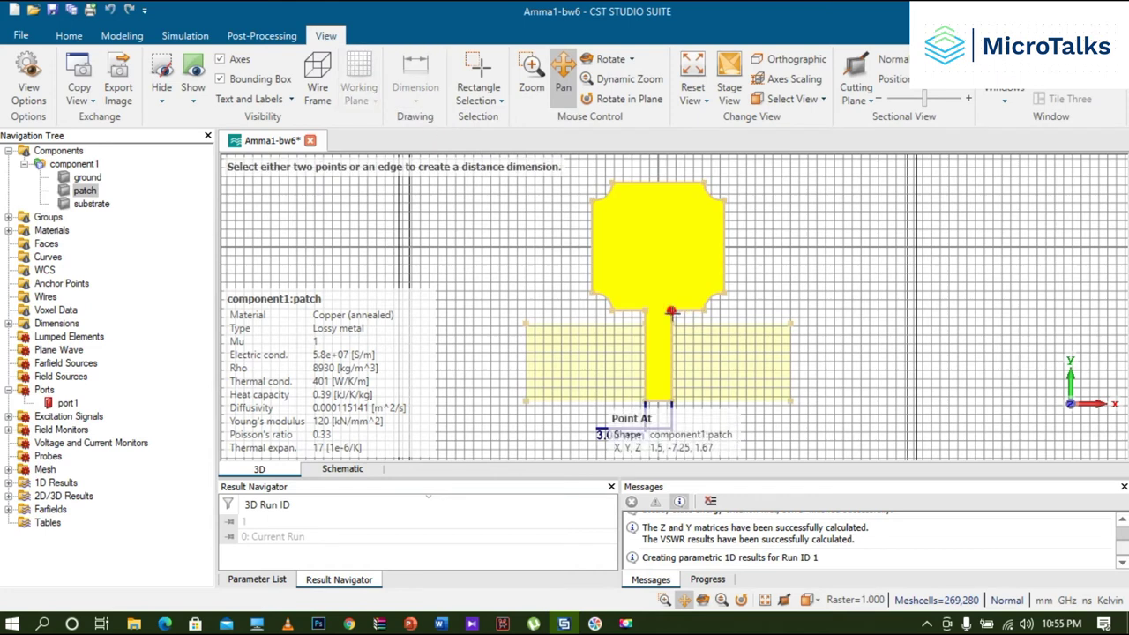
click(670, 313)
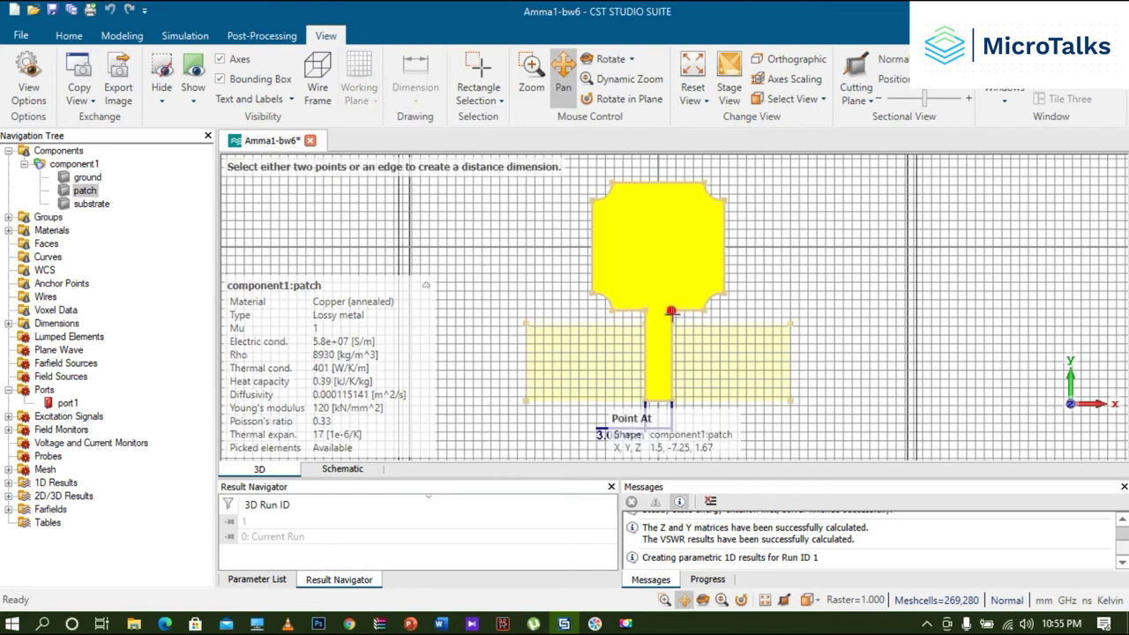
click(670, 401)
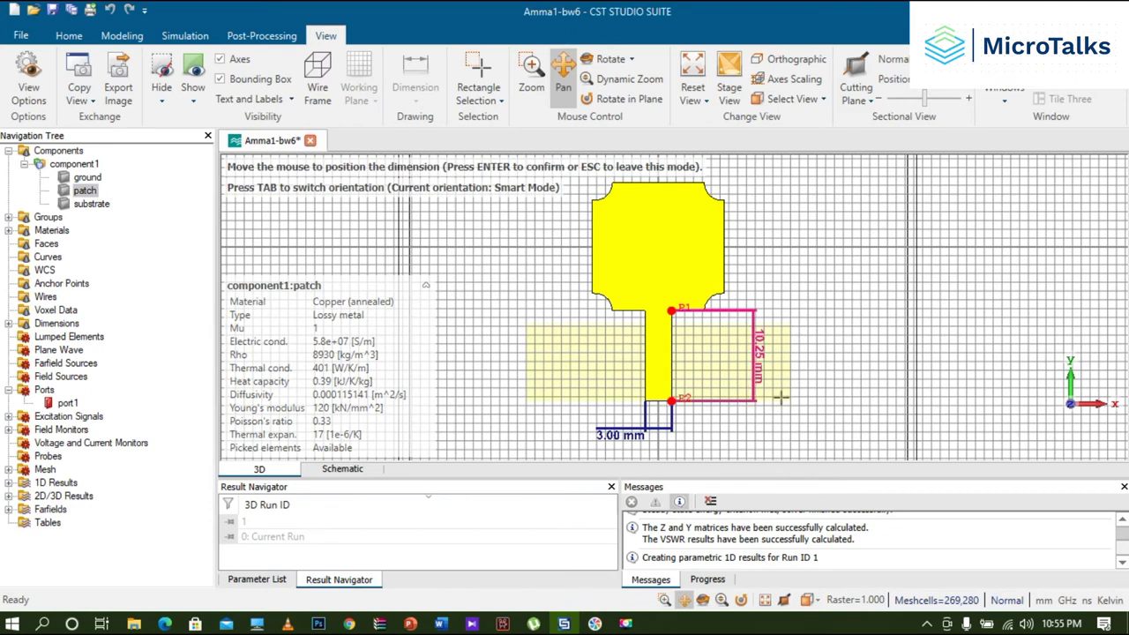
click(828, 387)
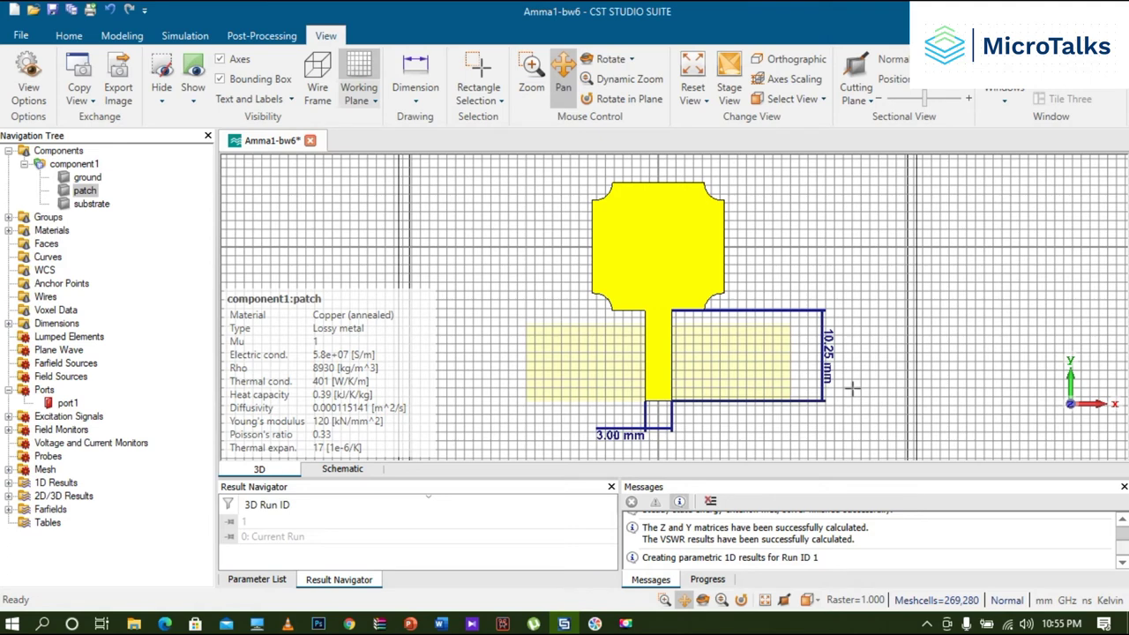
Dimension the patch's right side between its corners at 10.55 mm, label placed beside it
click(427, 104)
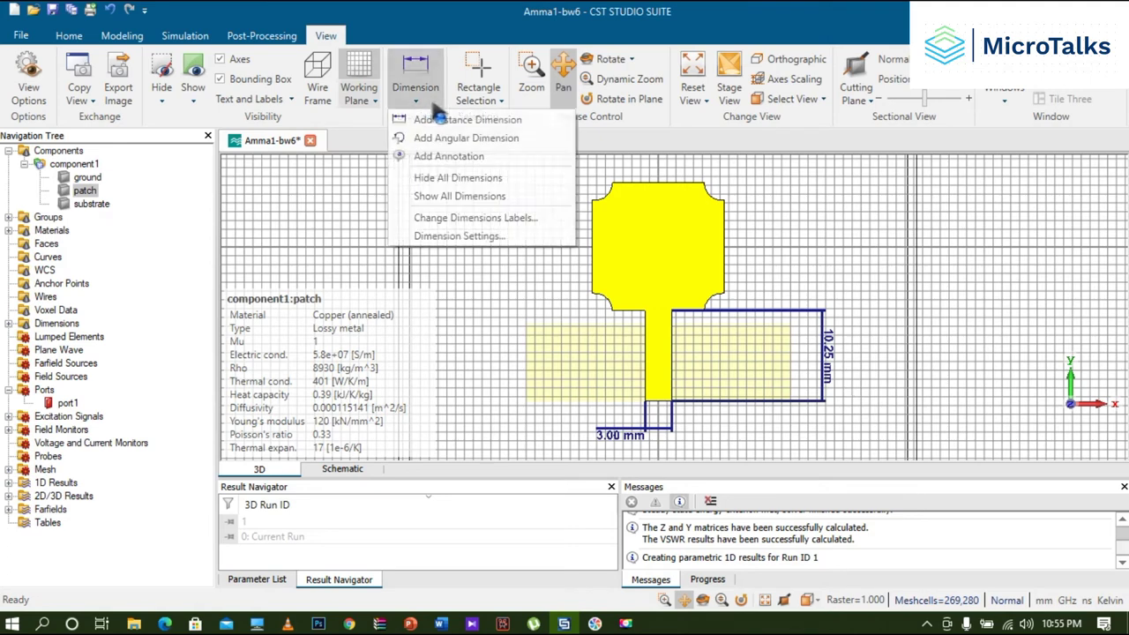
click(467, 124)
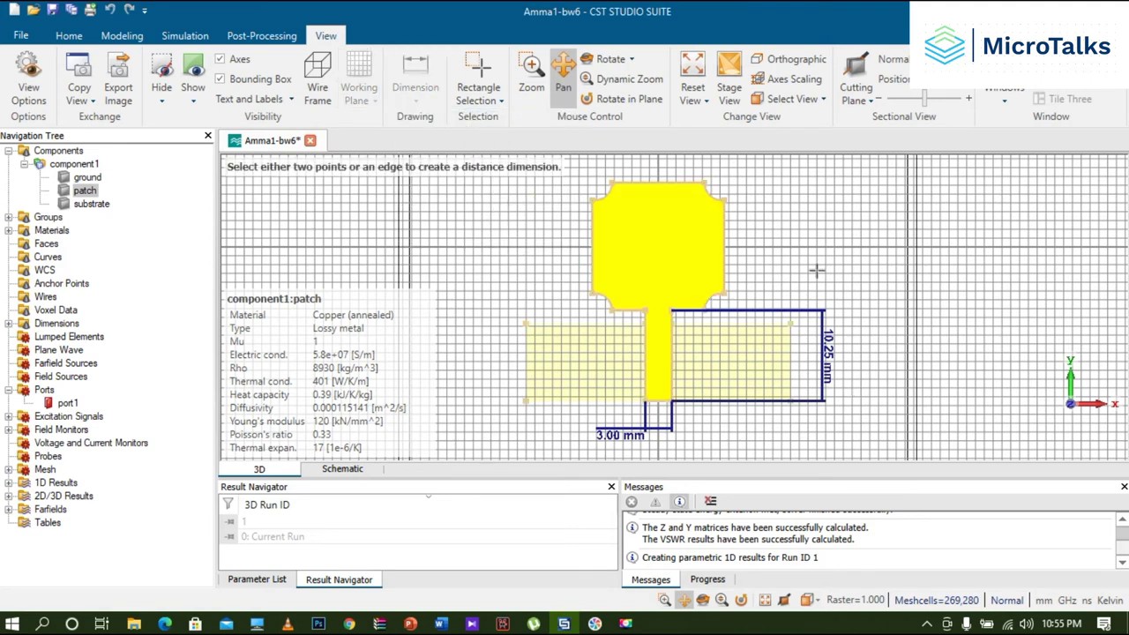
click(724, 200)
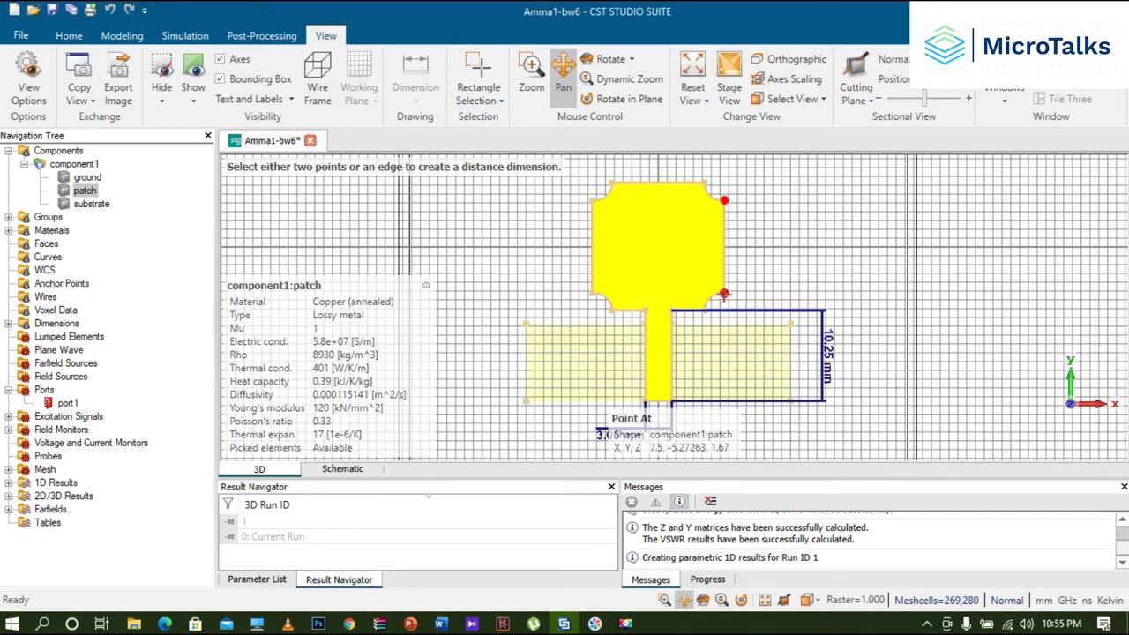
click(724, 294)
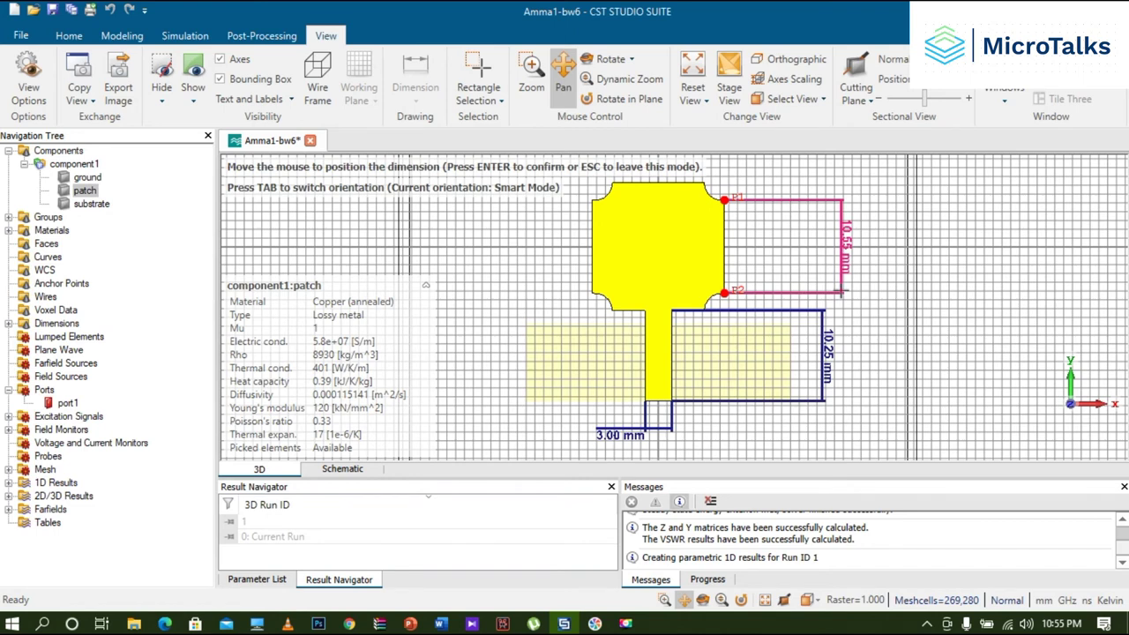
click(886, 316)
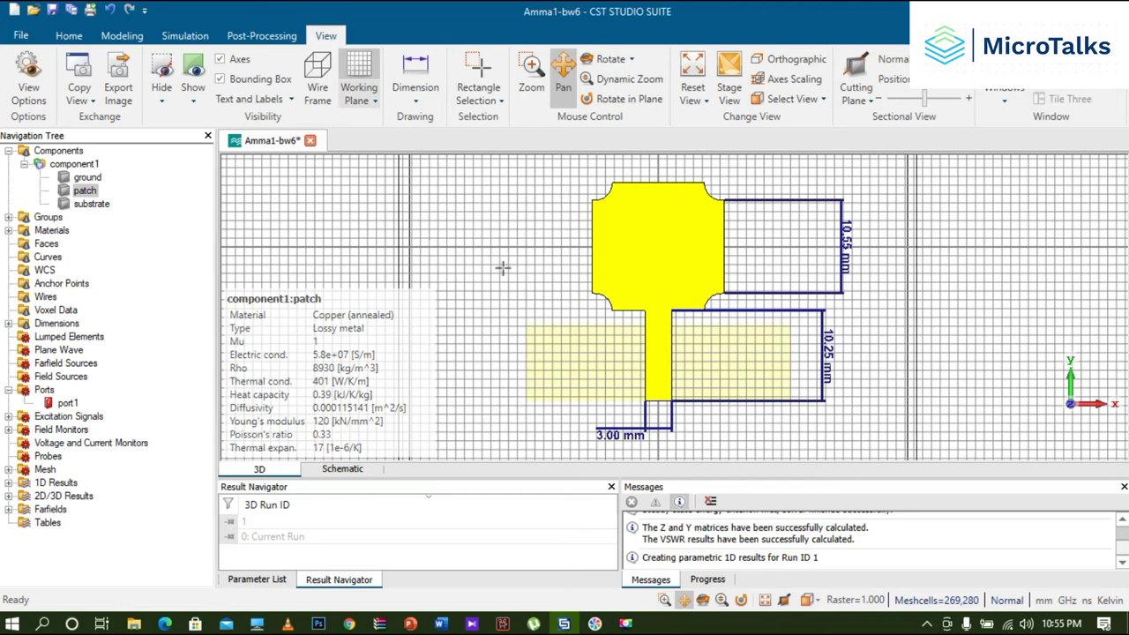
Turn off Draw Working Plane and pan the dimensioned patch to the left
click(377, 103)
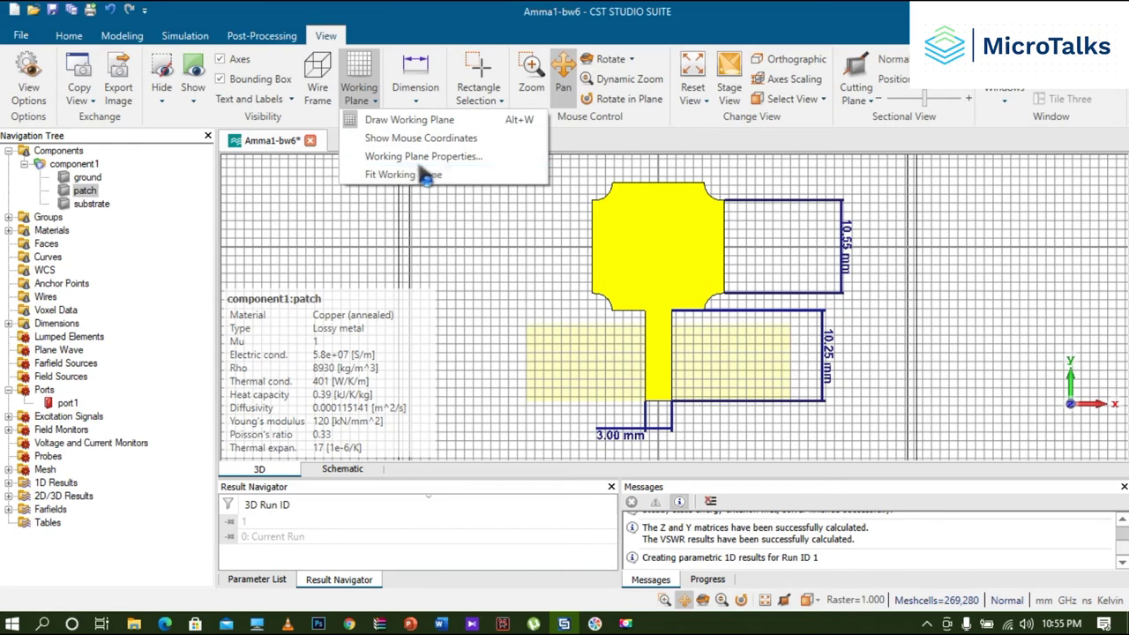
click(431, 124)
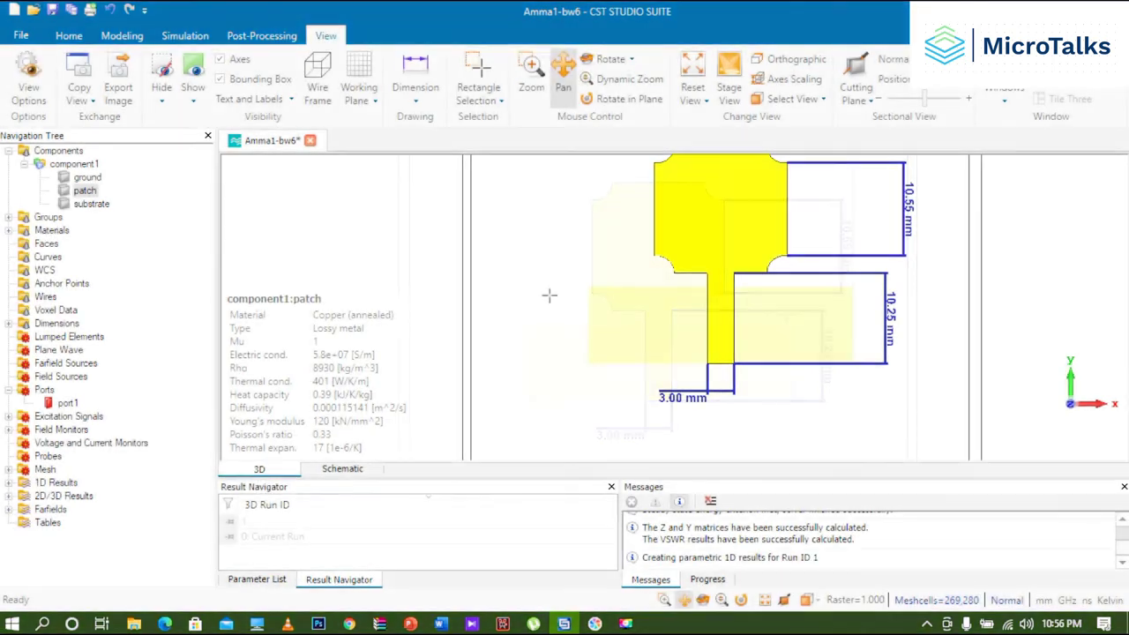
drag(552, 294, 465, 293)
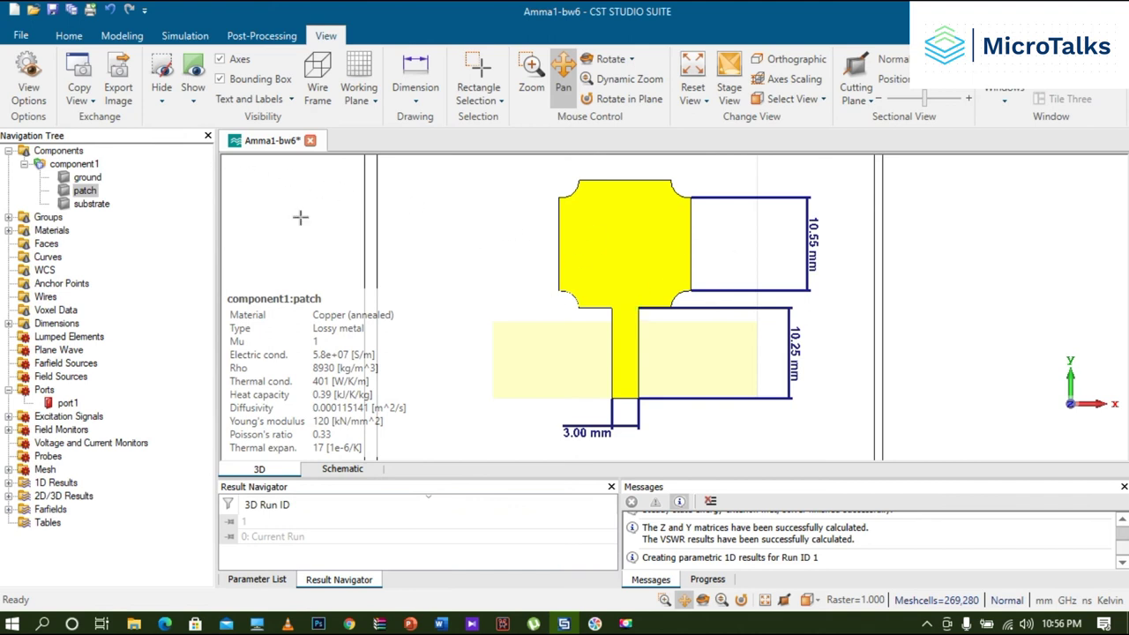
Copy the dimensioned front view as an image and paste it into a new Paint canvas
click(93, 101)
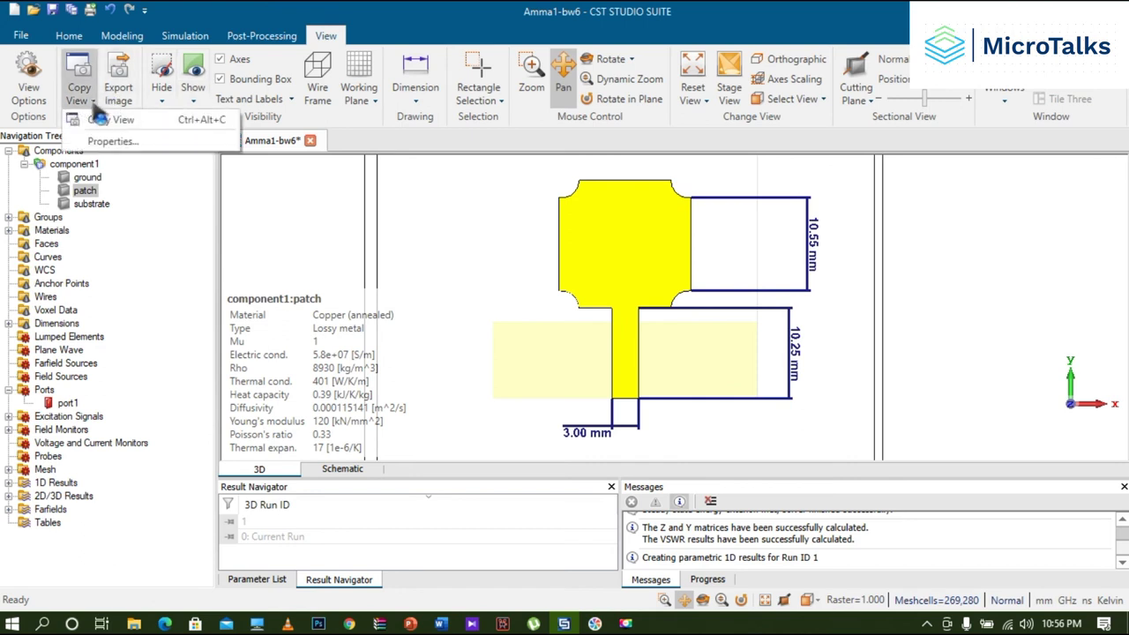
click(121, 124)
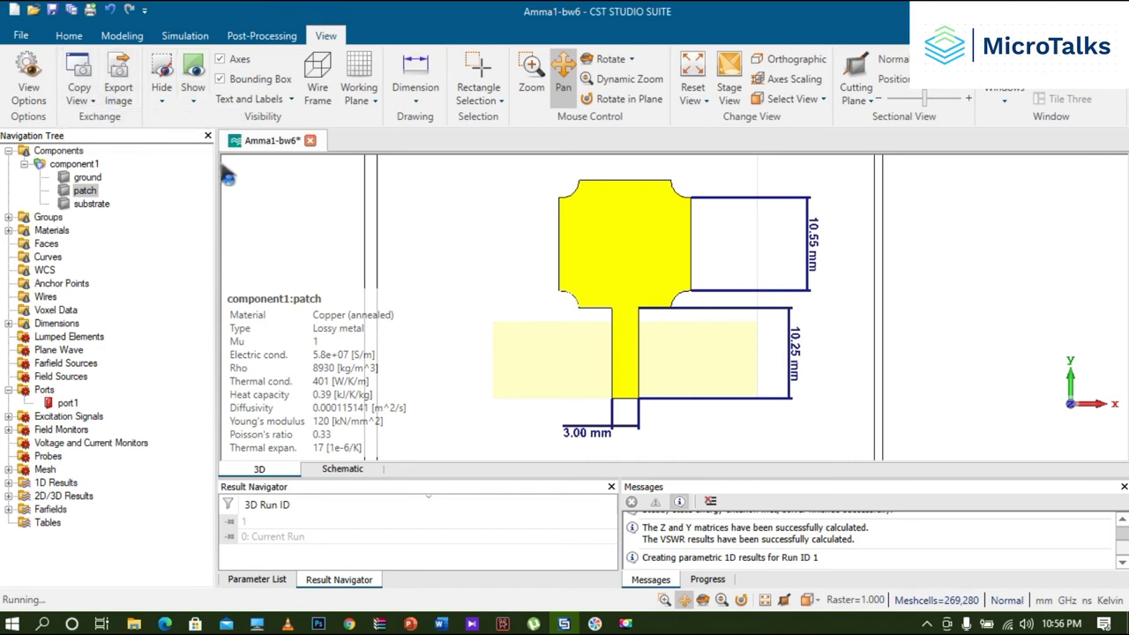
key(super)
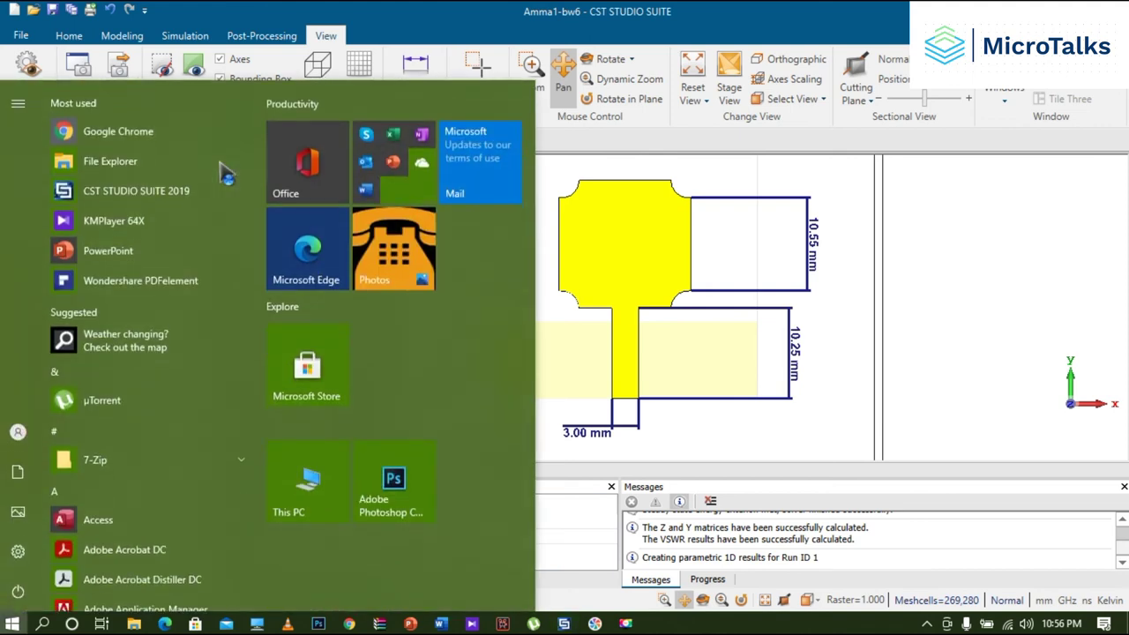
text(paint)
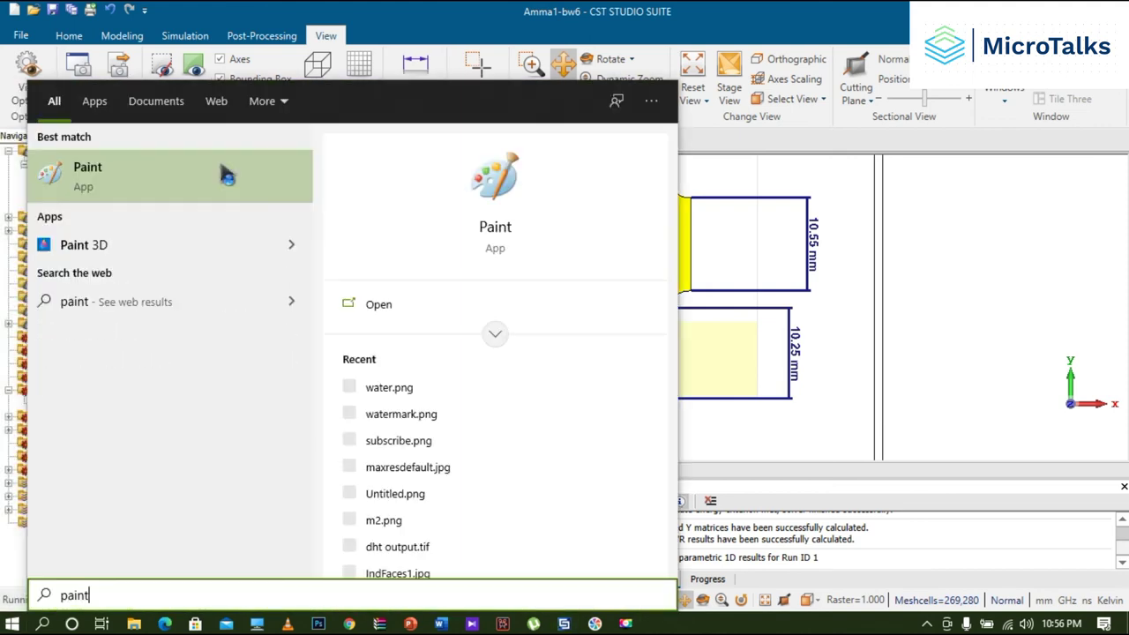
key(Return)
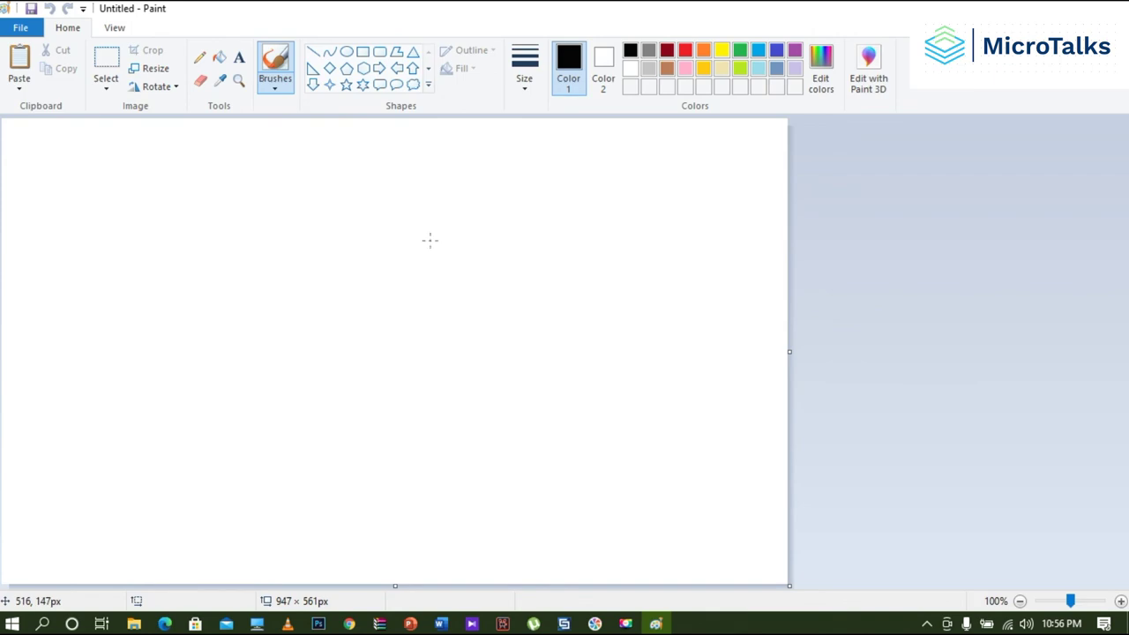
key(ctrl+v)
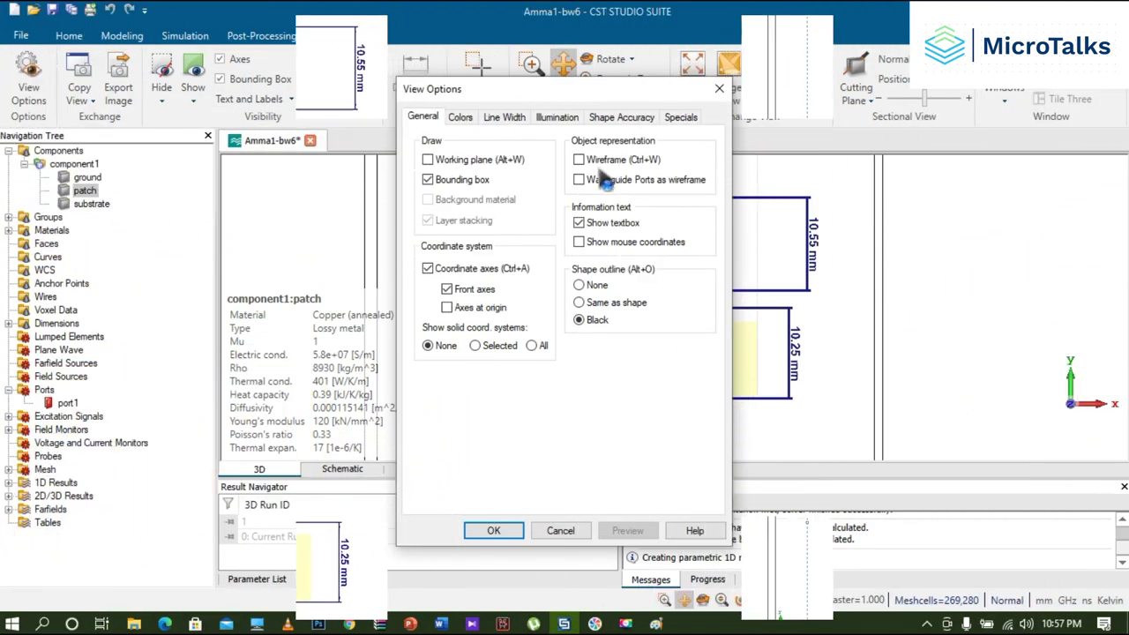
Dismiss the View Options dialog unchanged, returning to the dimensioned patch front view
click(719, 89)
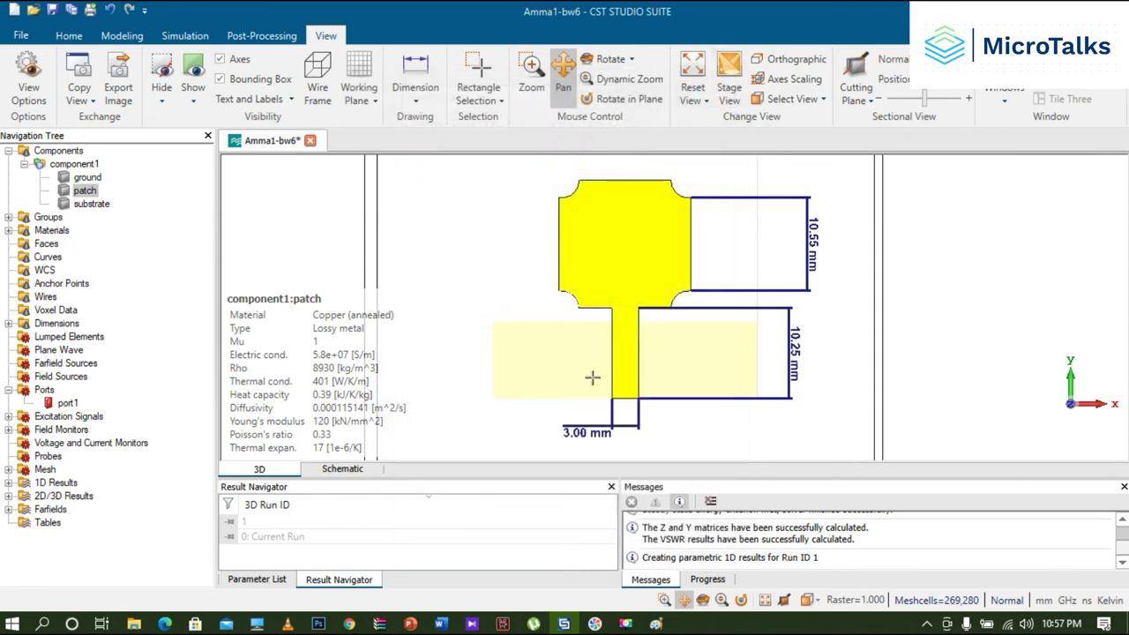